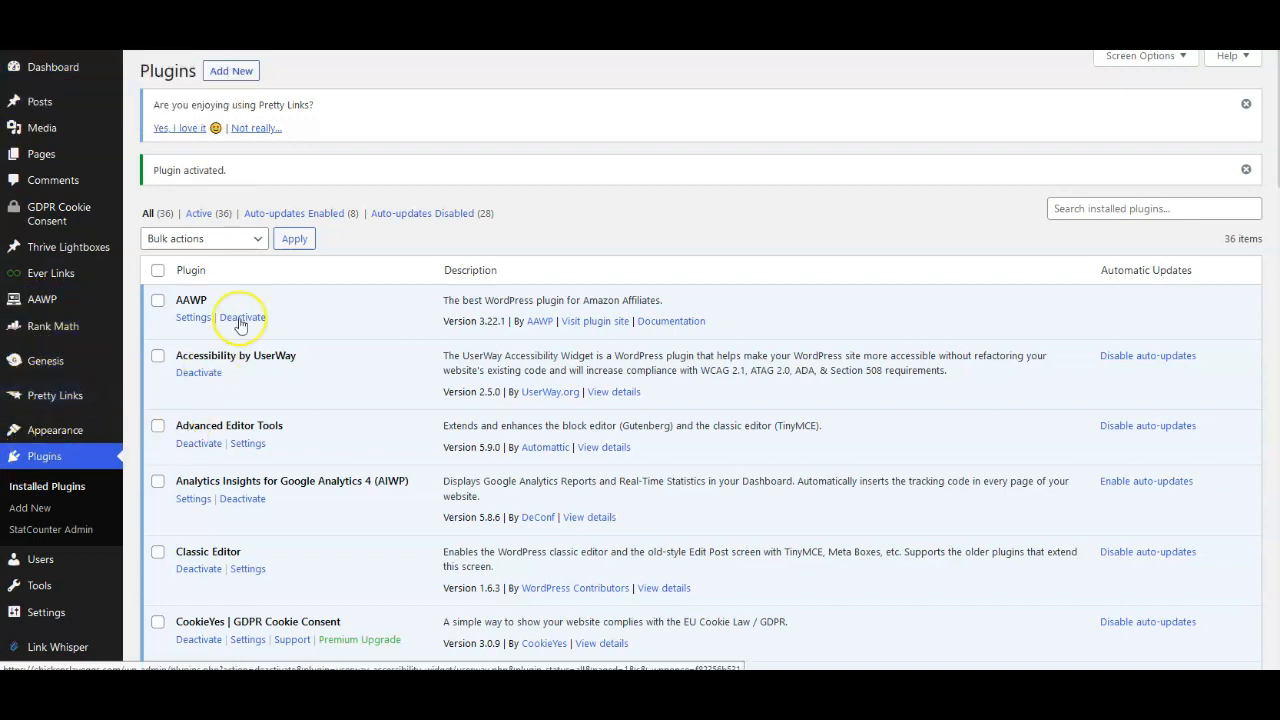
Search the plugin directory for "popup" and install the Hustle – Email Marketing, Lead Generation, Optins, Popups plugin
click(232, 72)
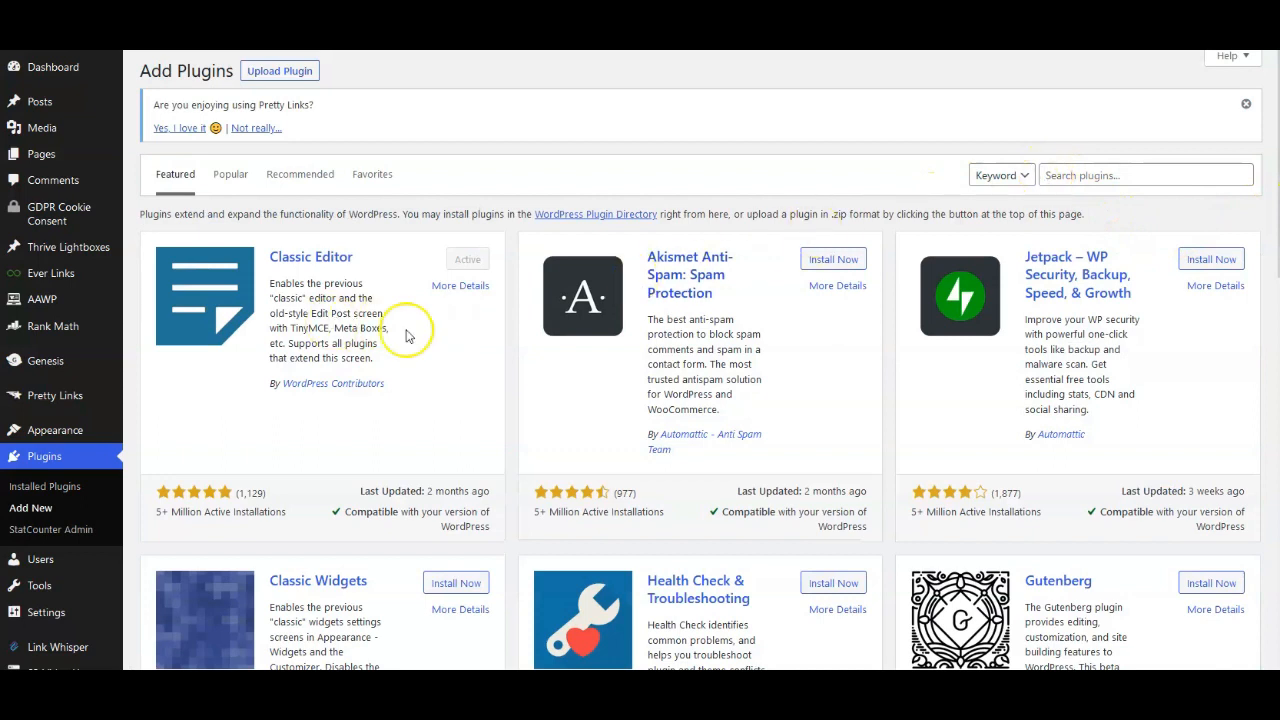
click(1055, 176)
text(p)
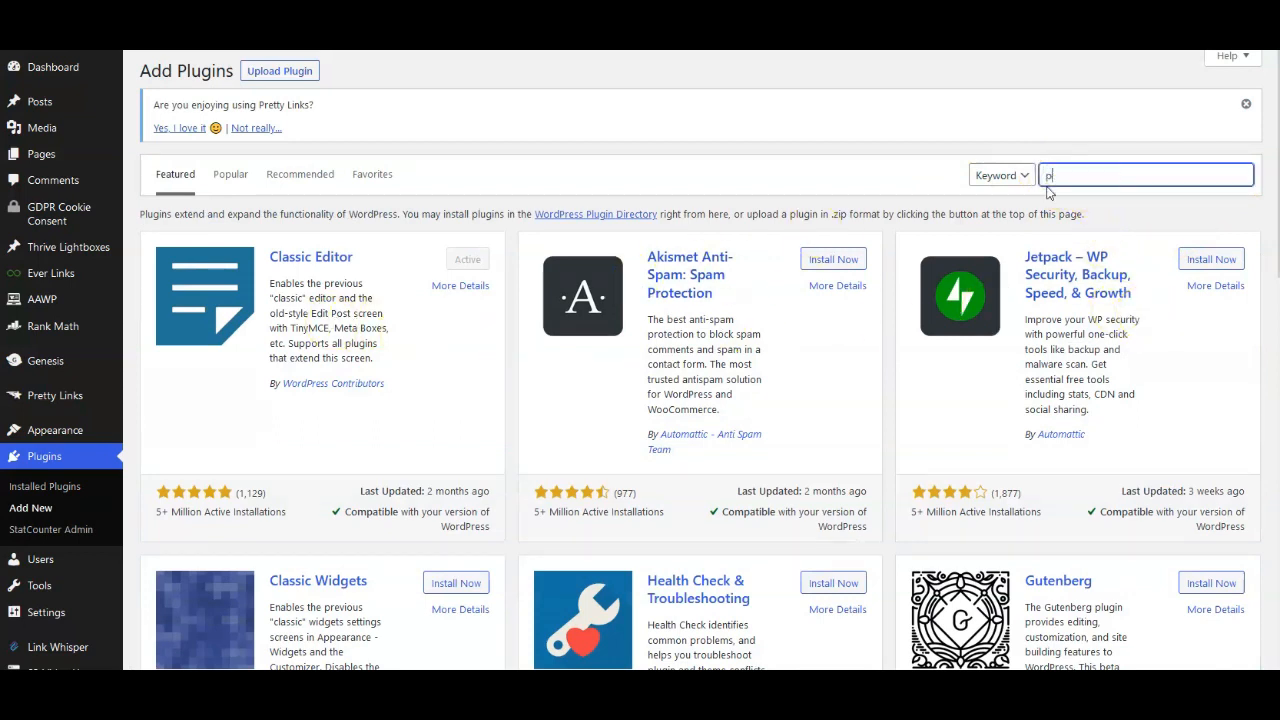
text(opup)
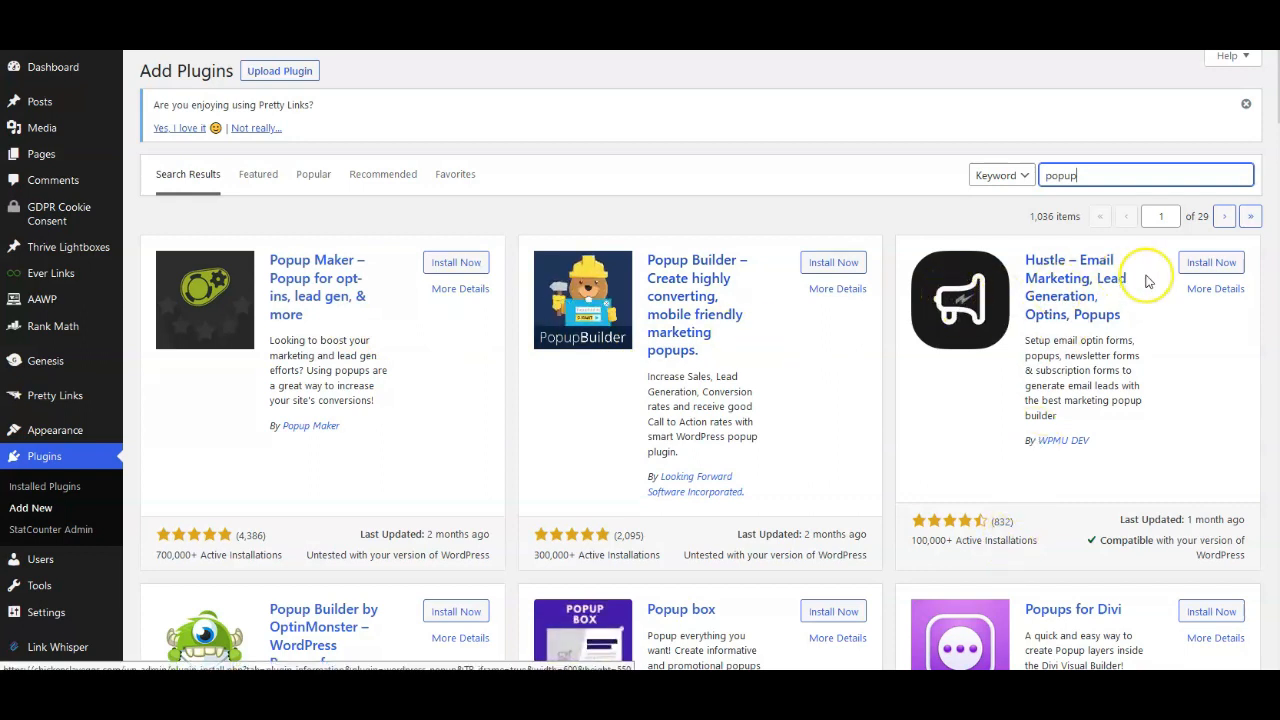
click(1201, 266)
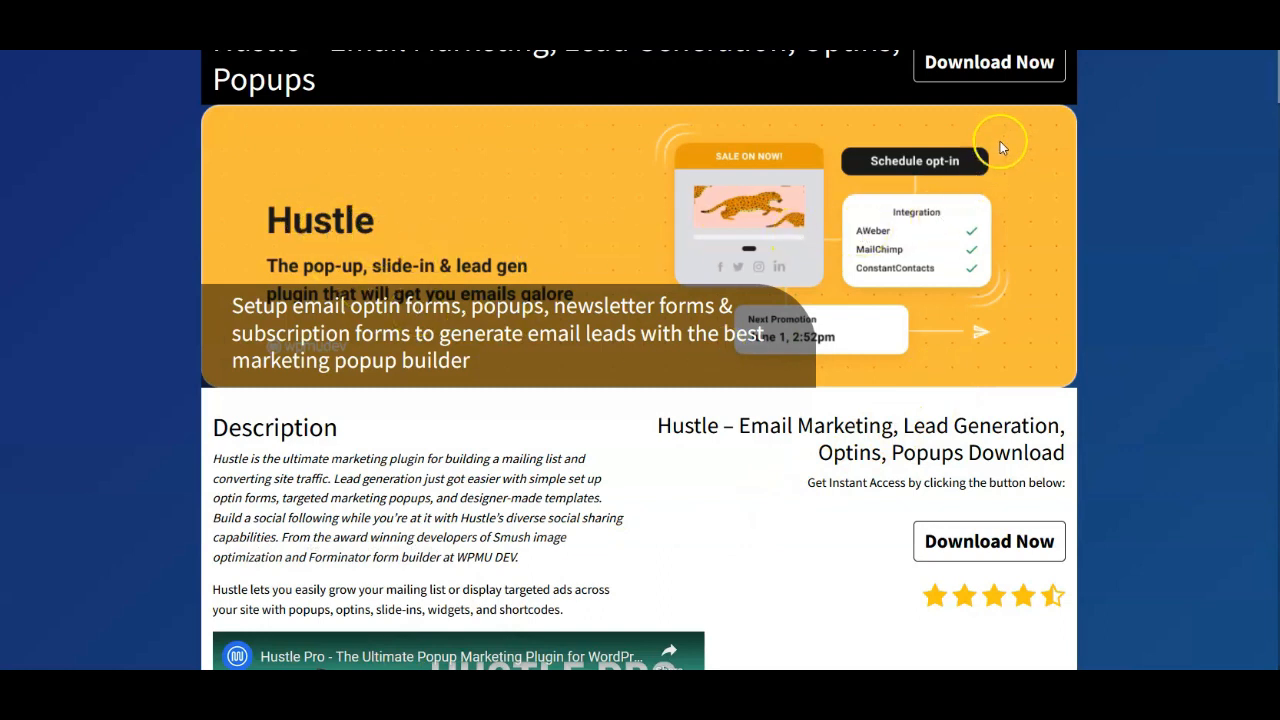
Look over the Hustle description page and activate the installed Hustle plugin
scroll(669, 294, down, 3)
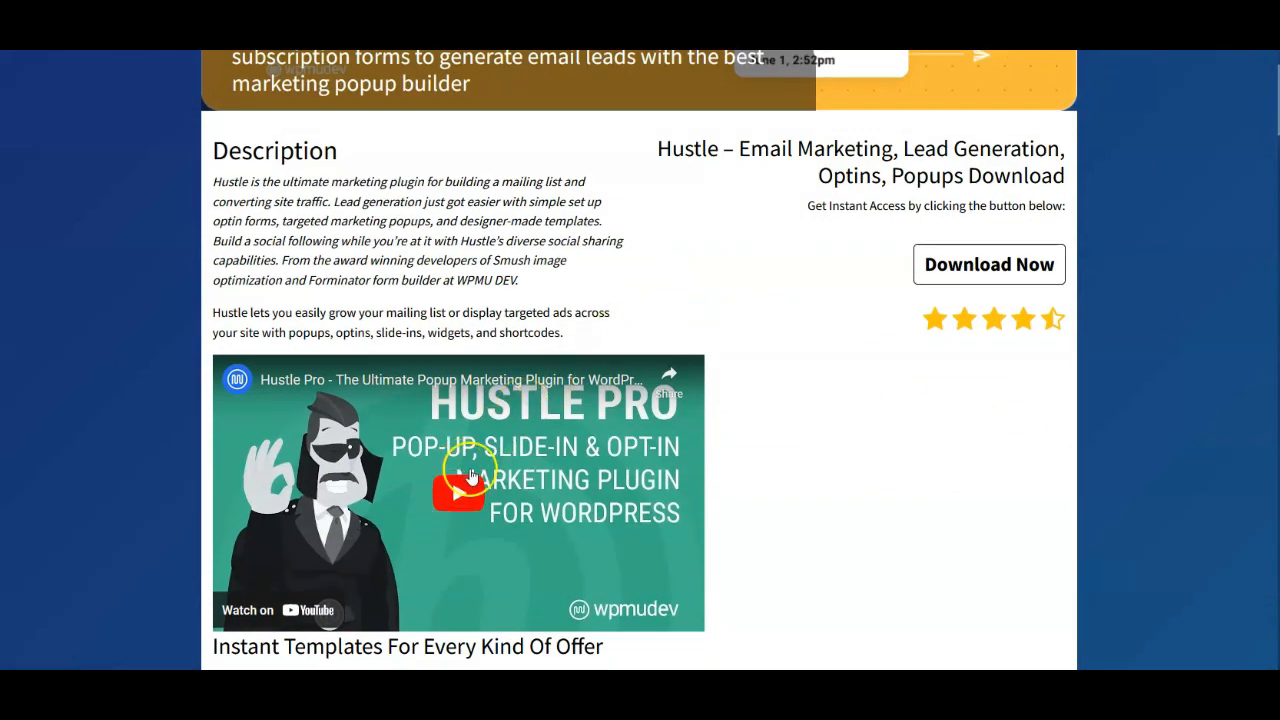
scroll(965, 273, up, 2)
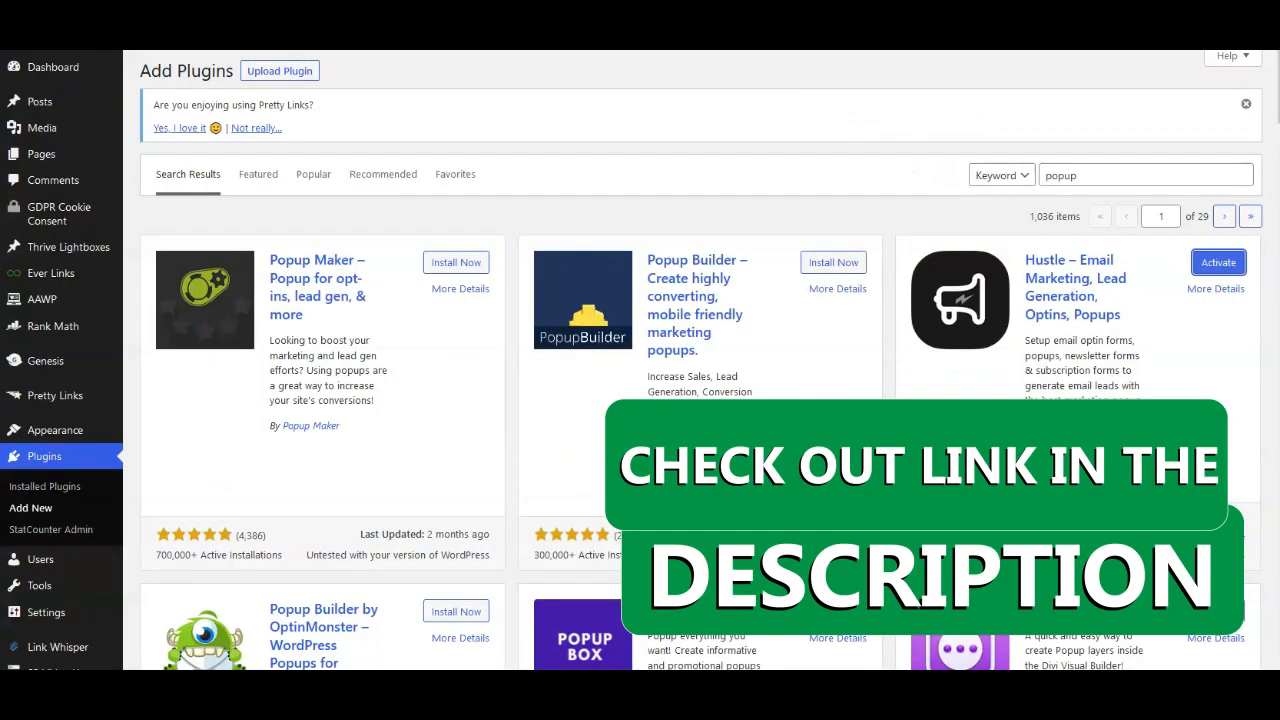
click(1209, 264)
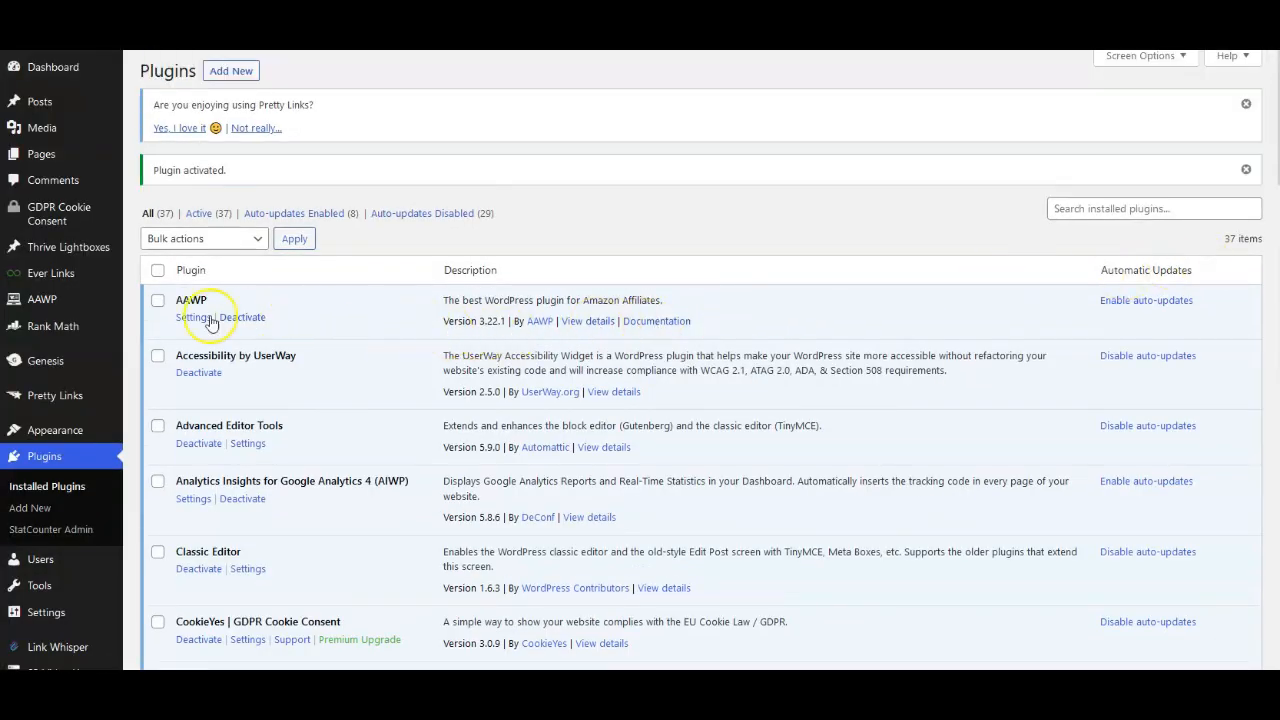
Open the Hustle dashboard, start its welcome setup and create a module of type Pop-up
mouse_move(16, 313)
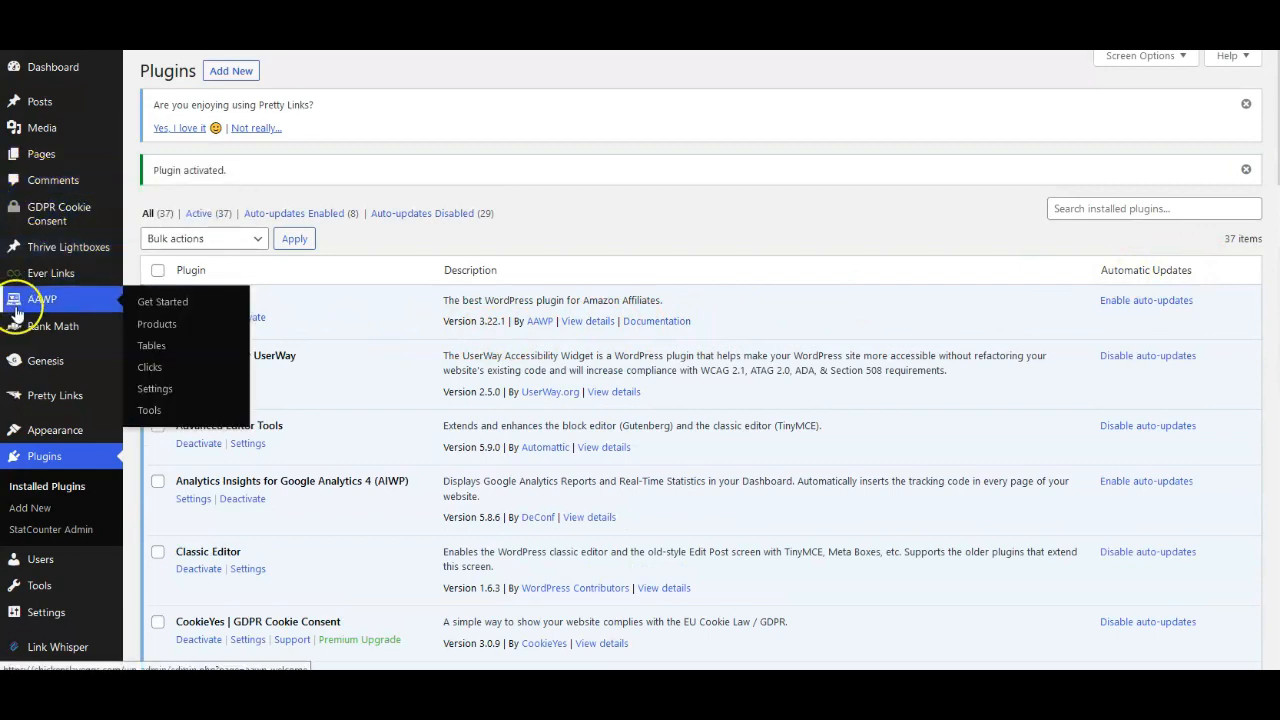
mouse_move(46, 377)
scroll(46, 377, down, 5)
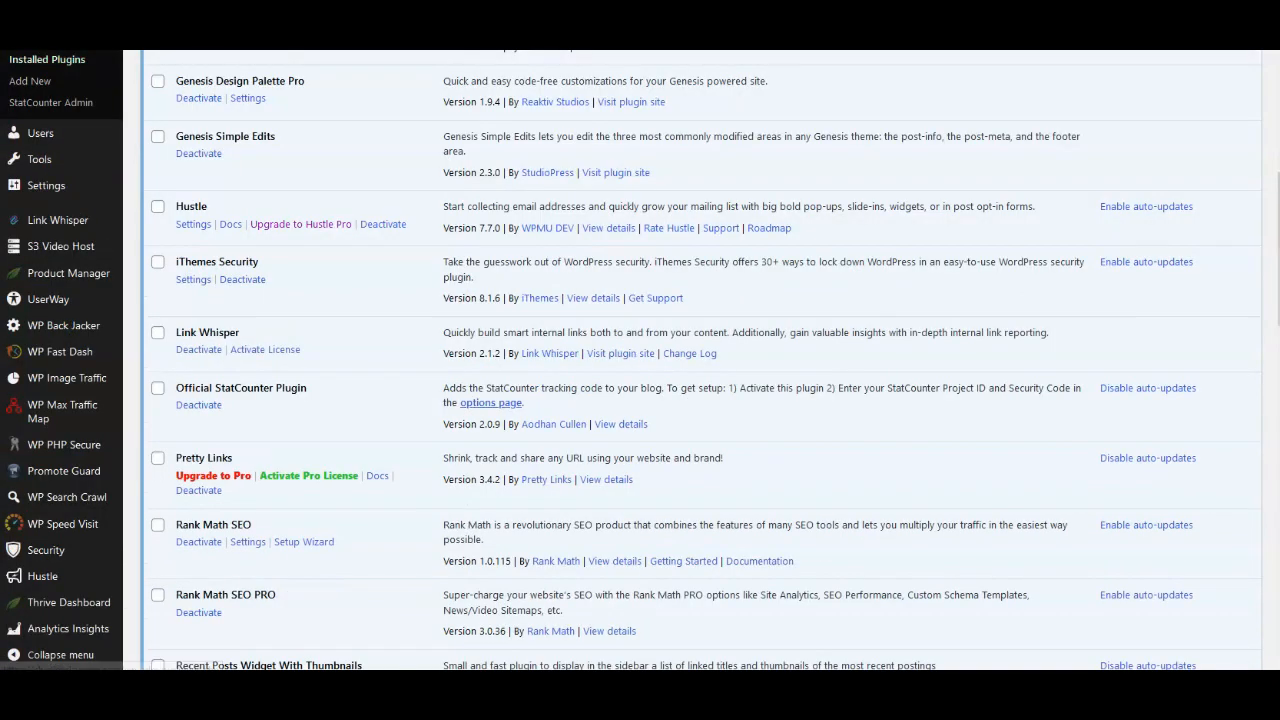
mouse_move(42, 578)
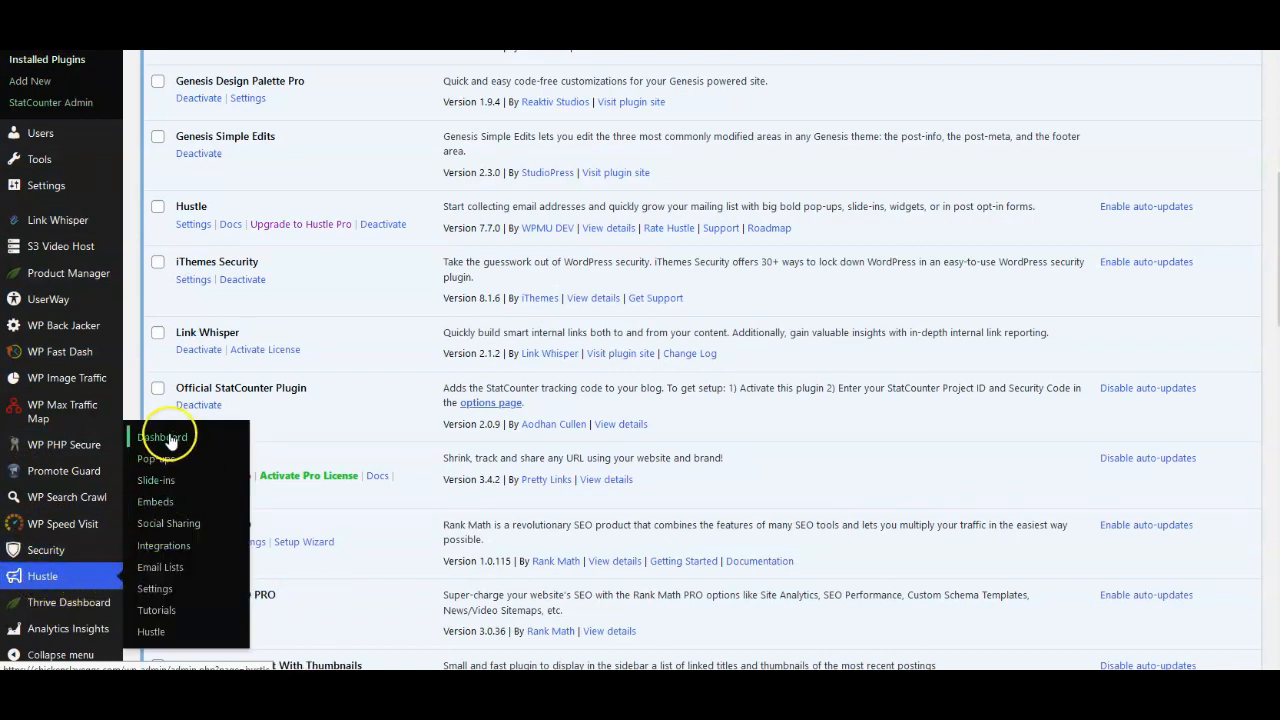
click(46, 580)
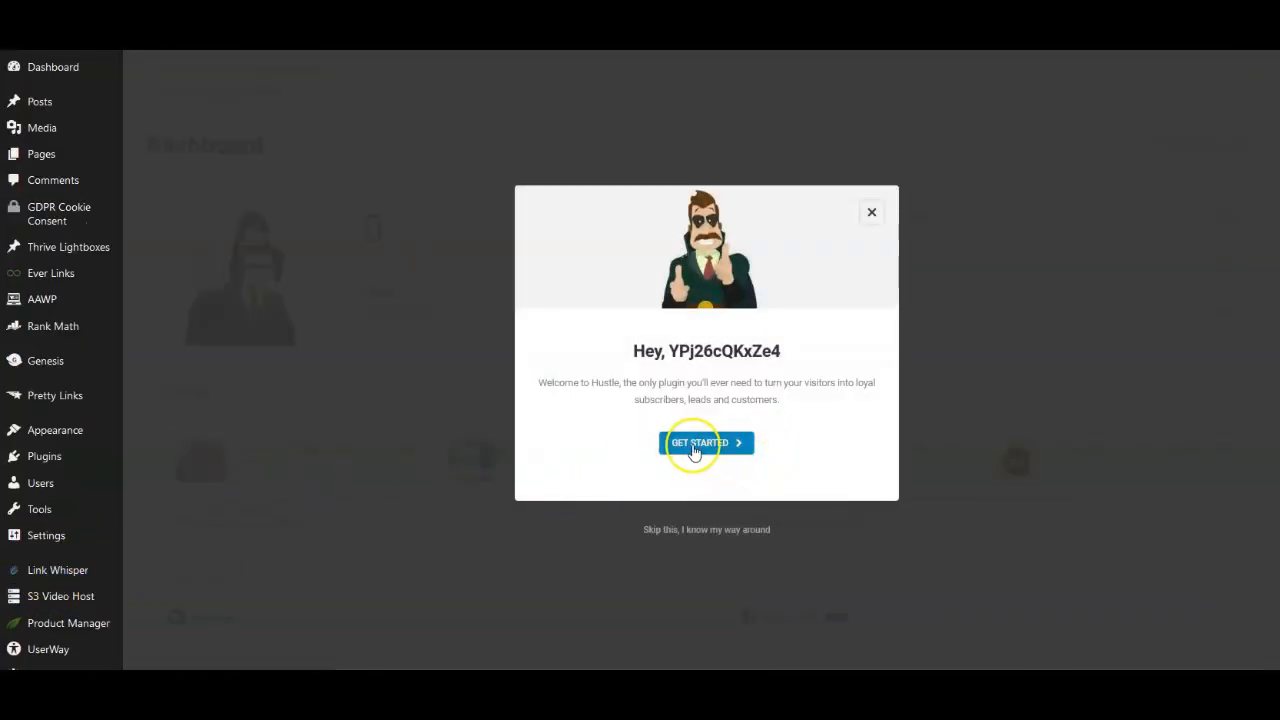
click(692, 446)
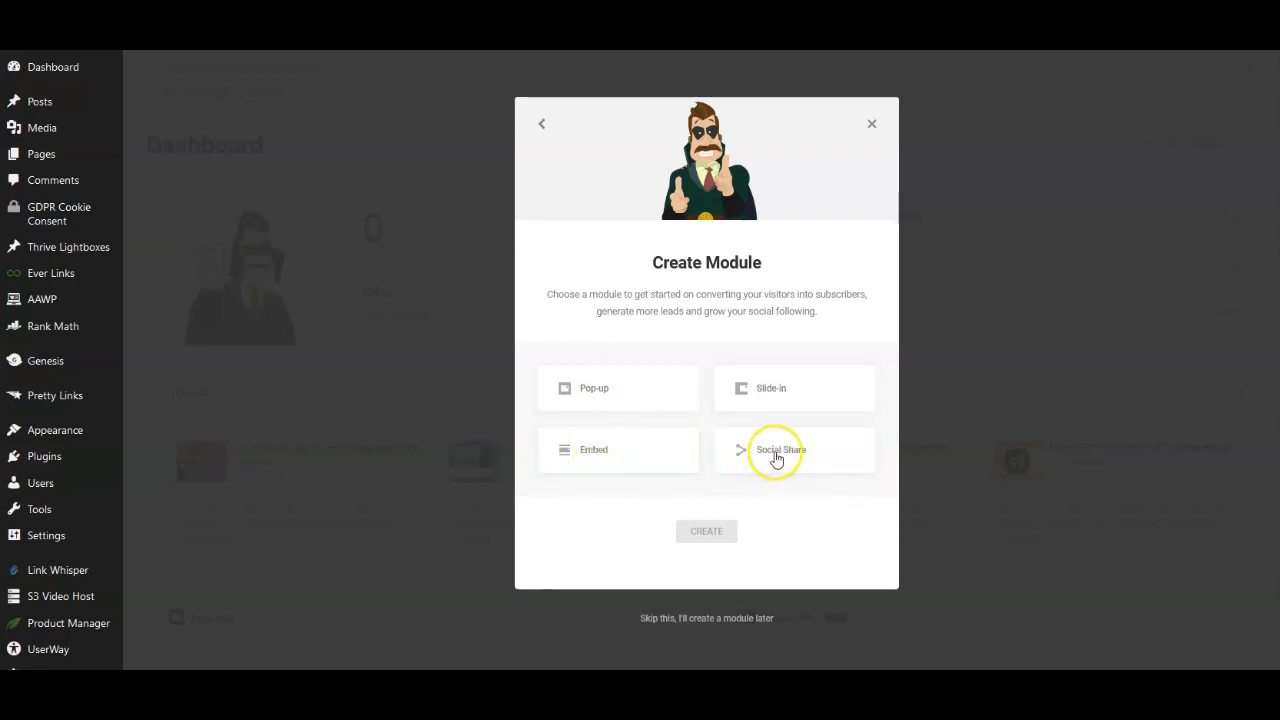
click(591, 389)
click(706, 531)
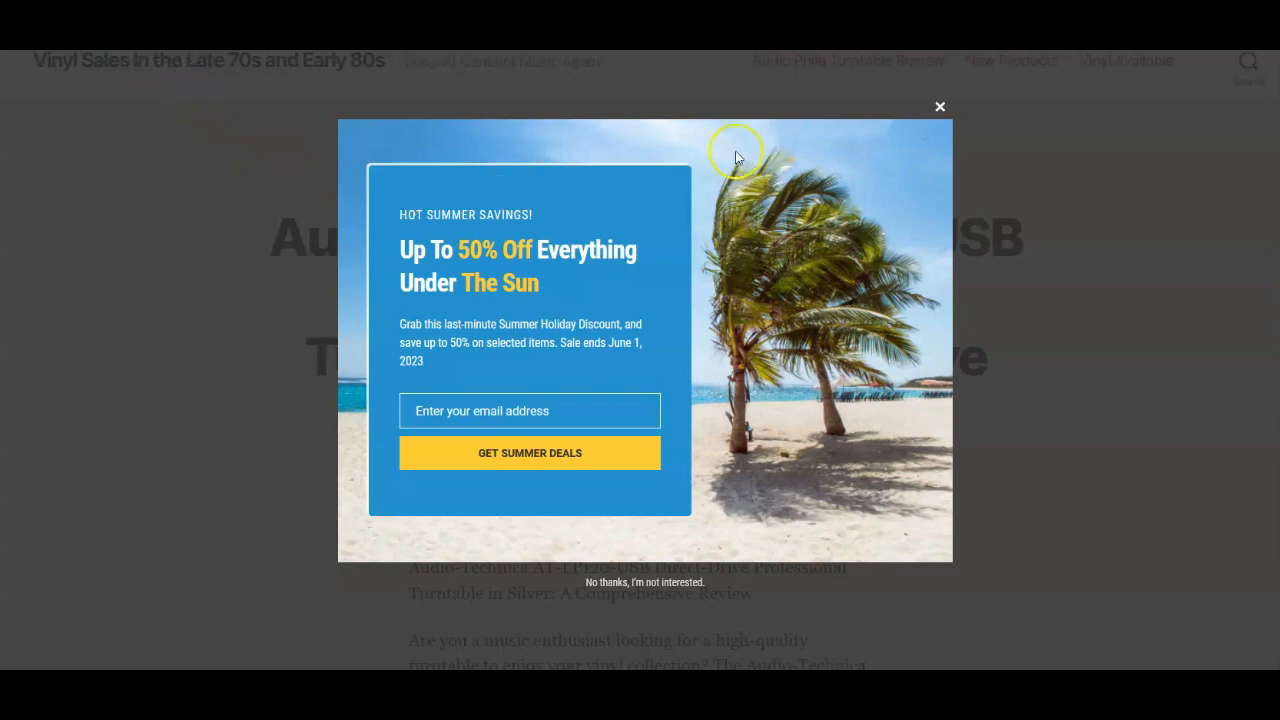
Close the summer savings pop-up on the live vinyl site, look over the turntable review and check that site's Hustle integrations
click(940, 110)
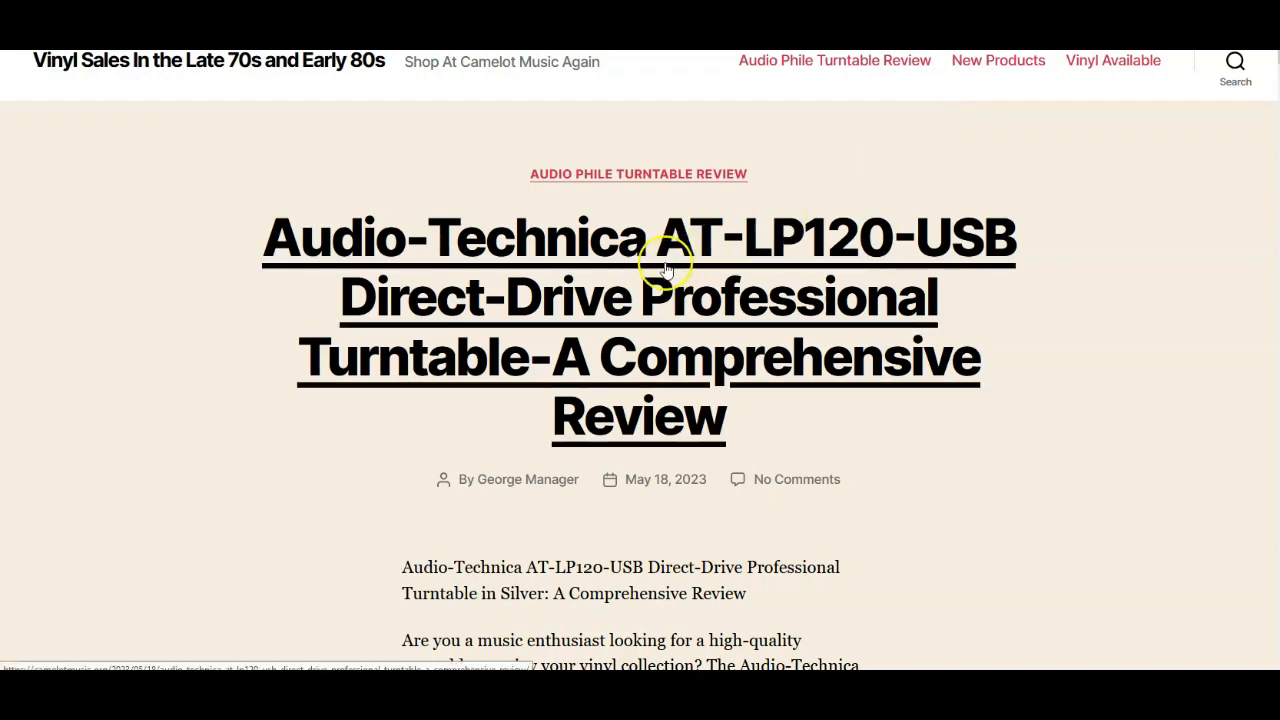
click(818, 68)
scroll(751, 251, down, 3)
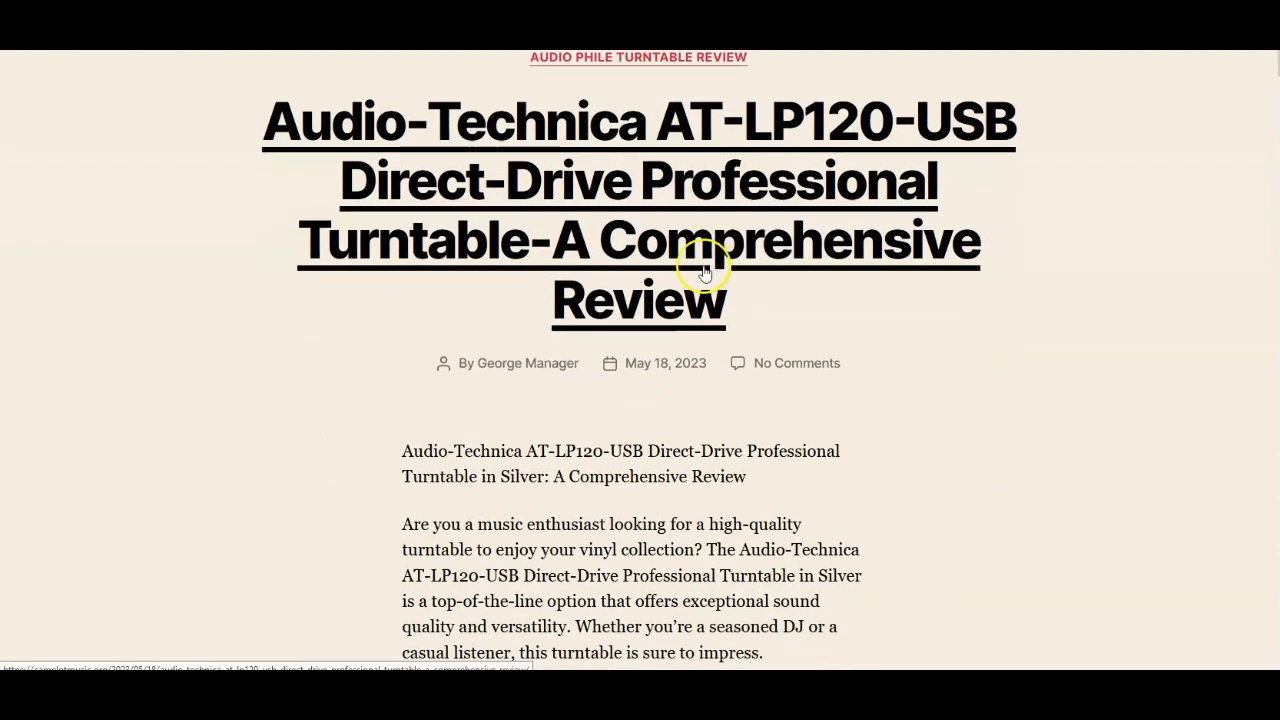
scroll(705, 270, up, 3)
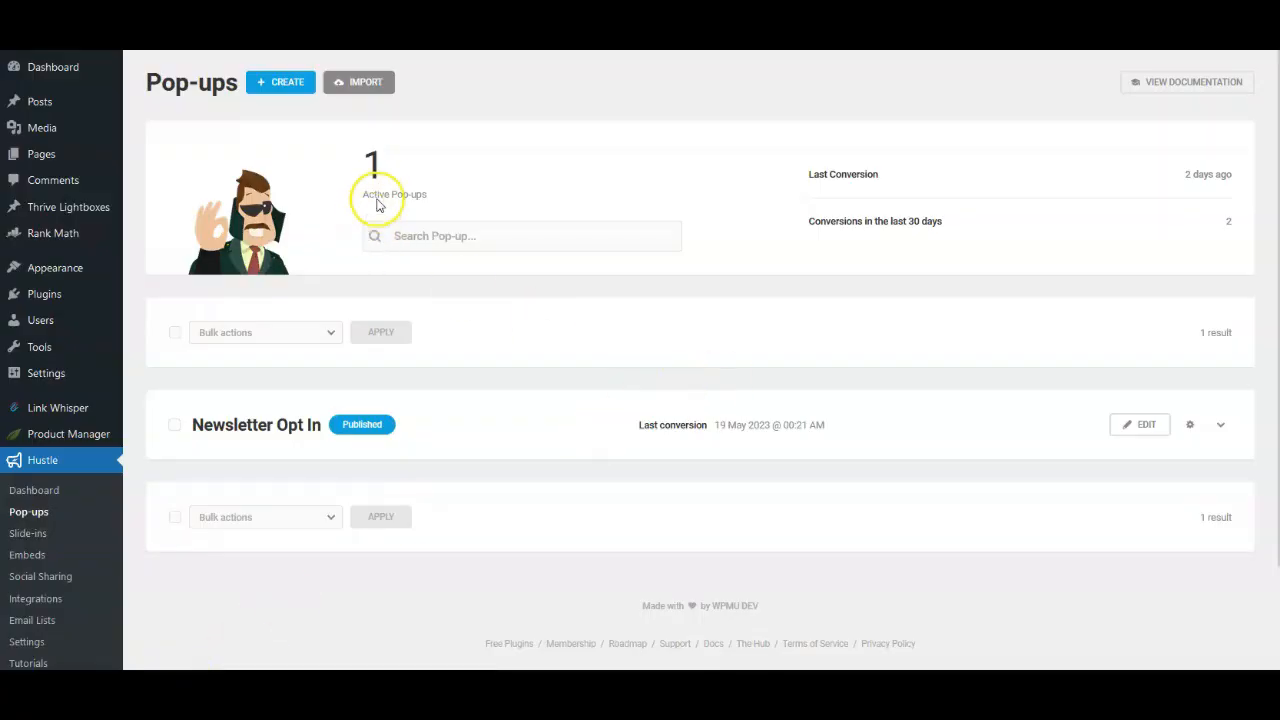
click(30, 601)
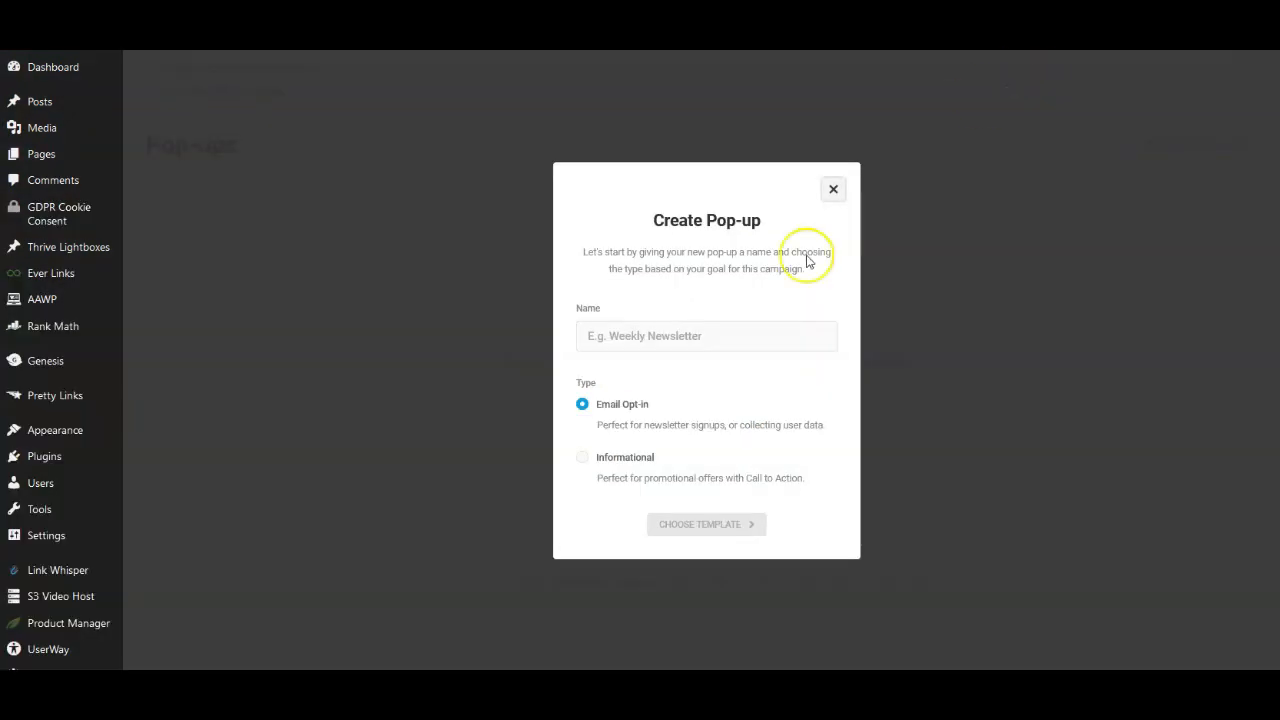
Name the new Email Opt-in pop-up "hhhhnn" and choose the Summer Holiday 1 template
click(637, 340)
text(h)
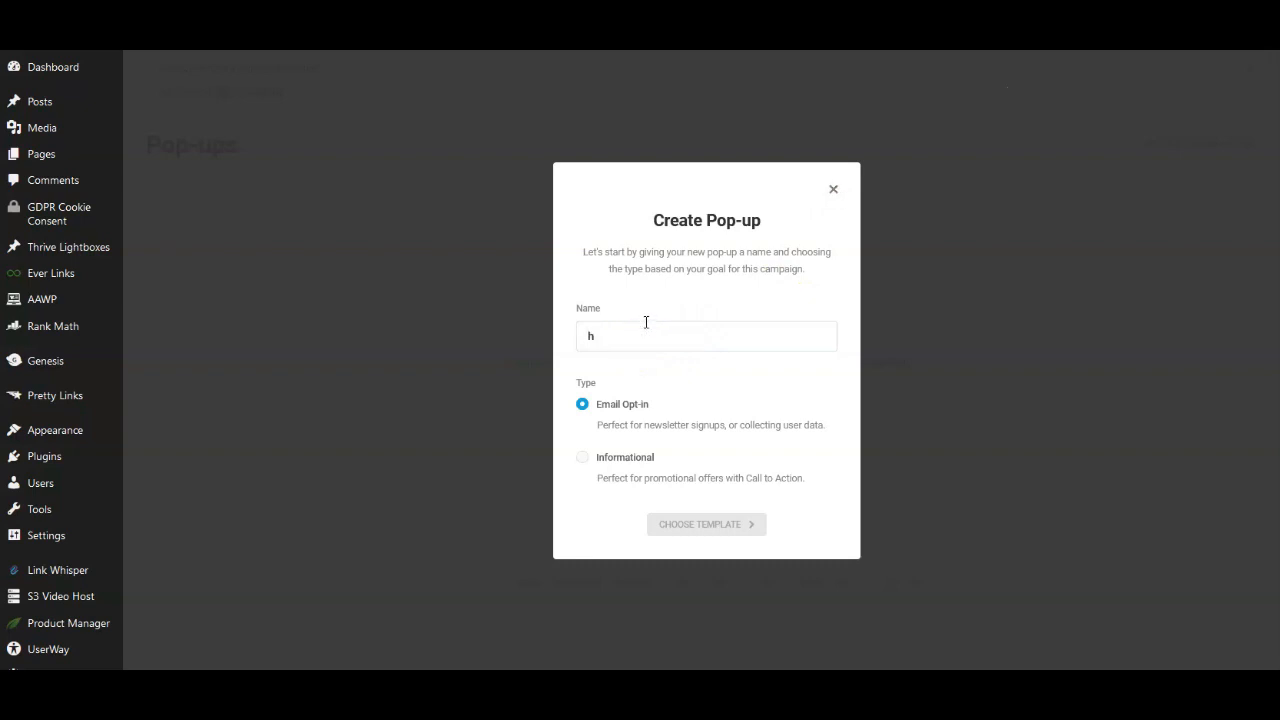
text(hhhnn)
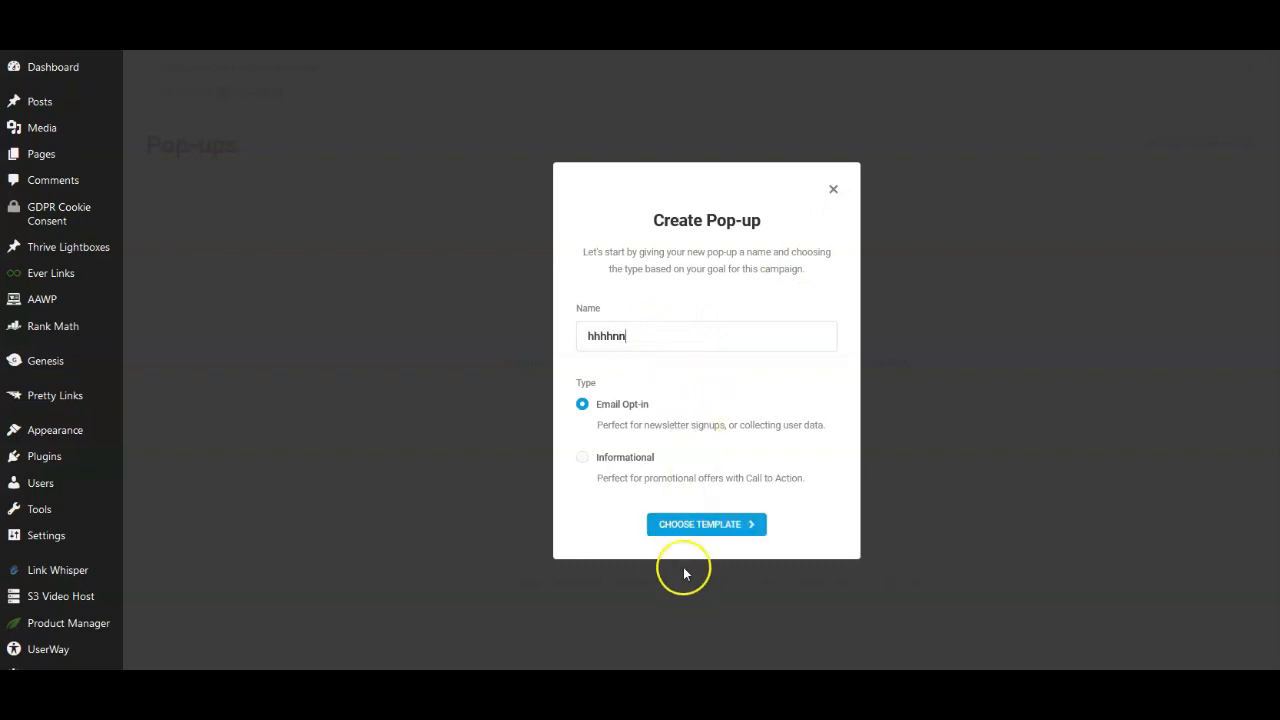
click(688, 524)
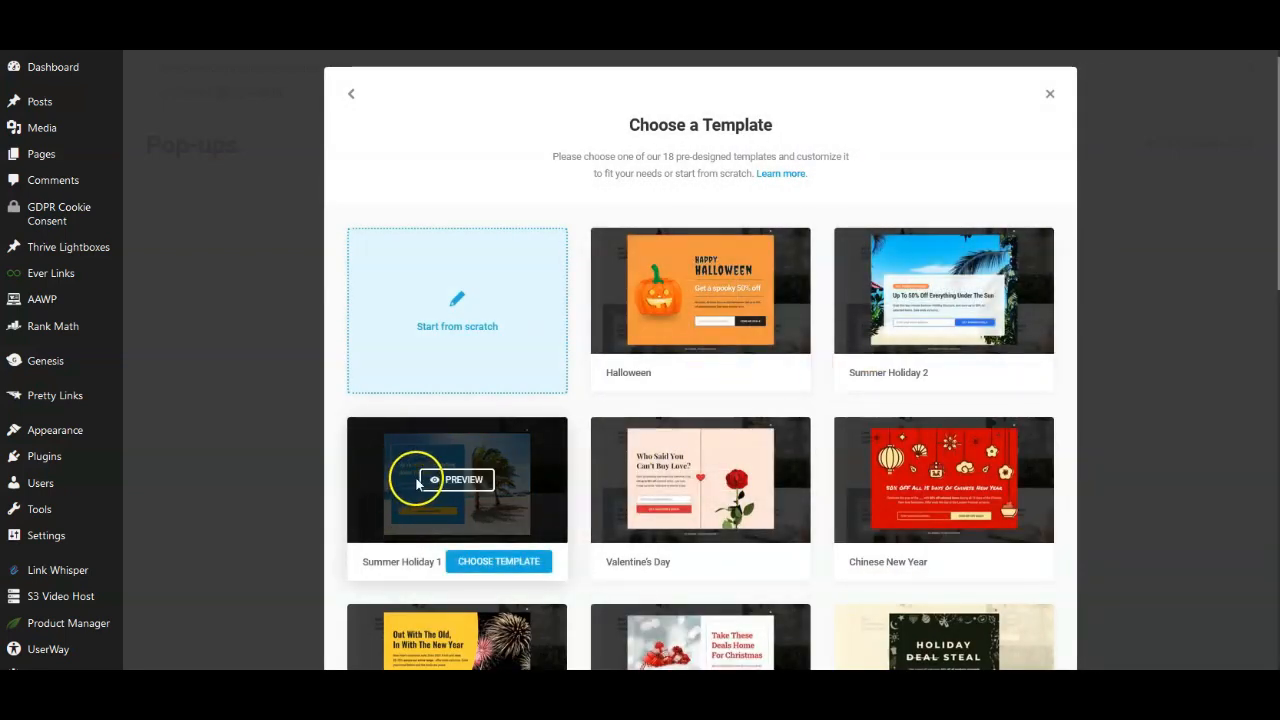
click(483, 562)
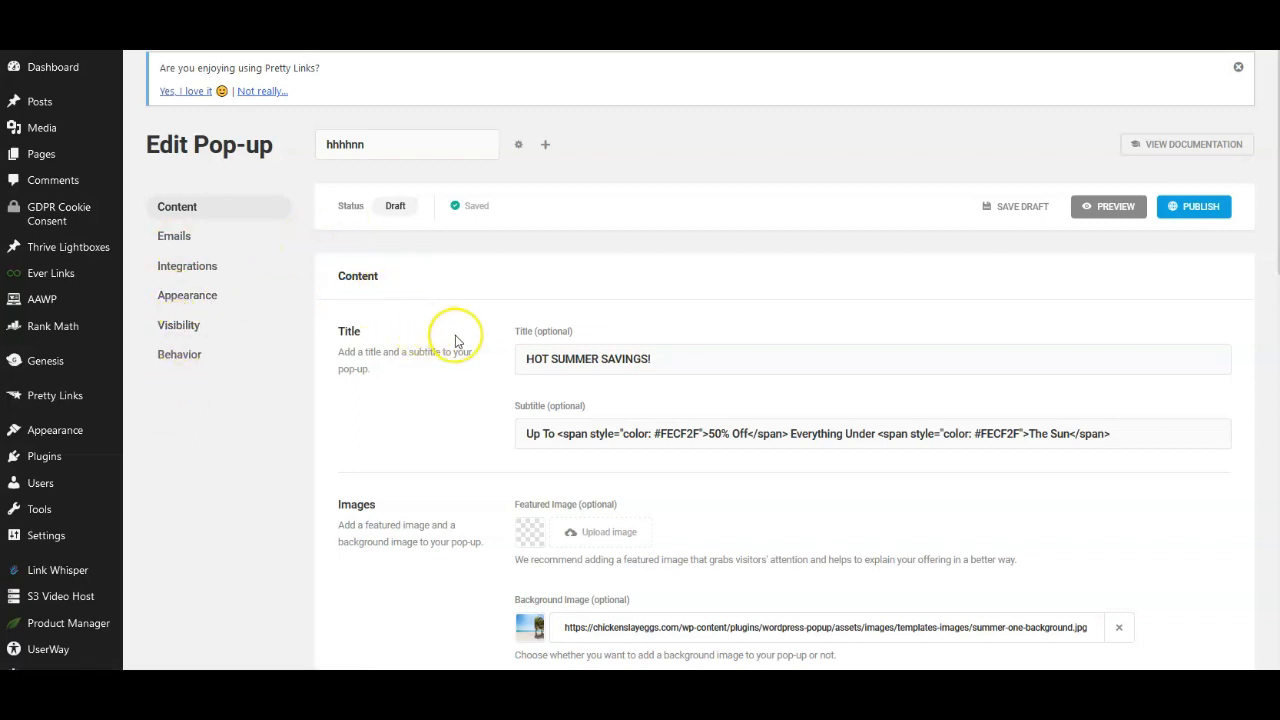
Review the pop-up's title, images, main content, call to action and "Never see this again" link, plus its visibility rules
scroll(455, 341, down, 1)
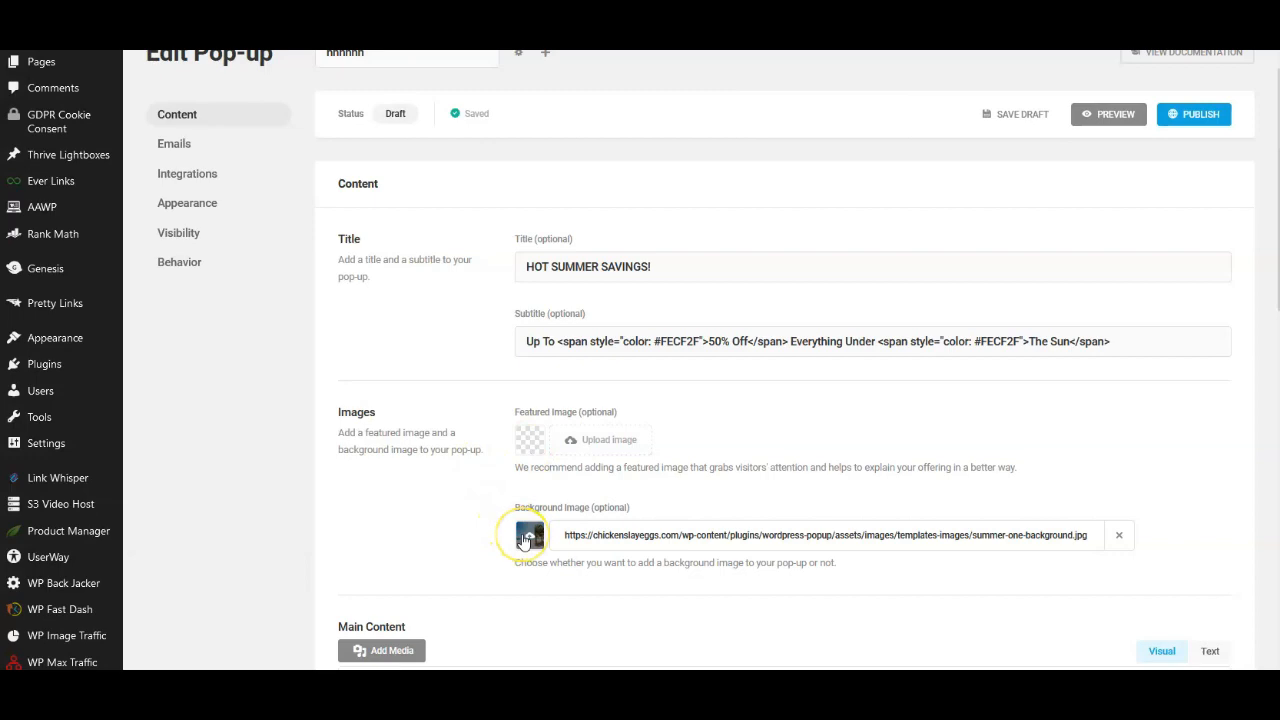
scroll(522, 540, down, 2)
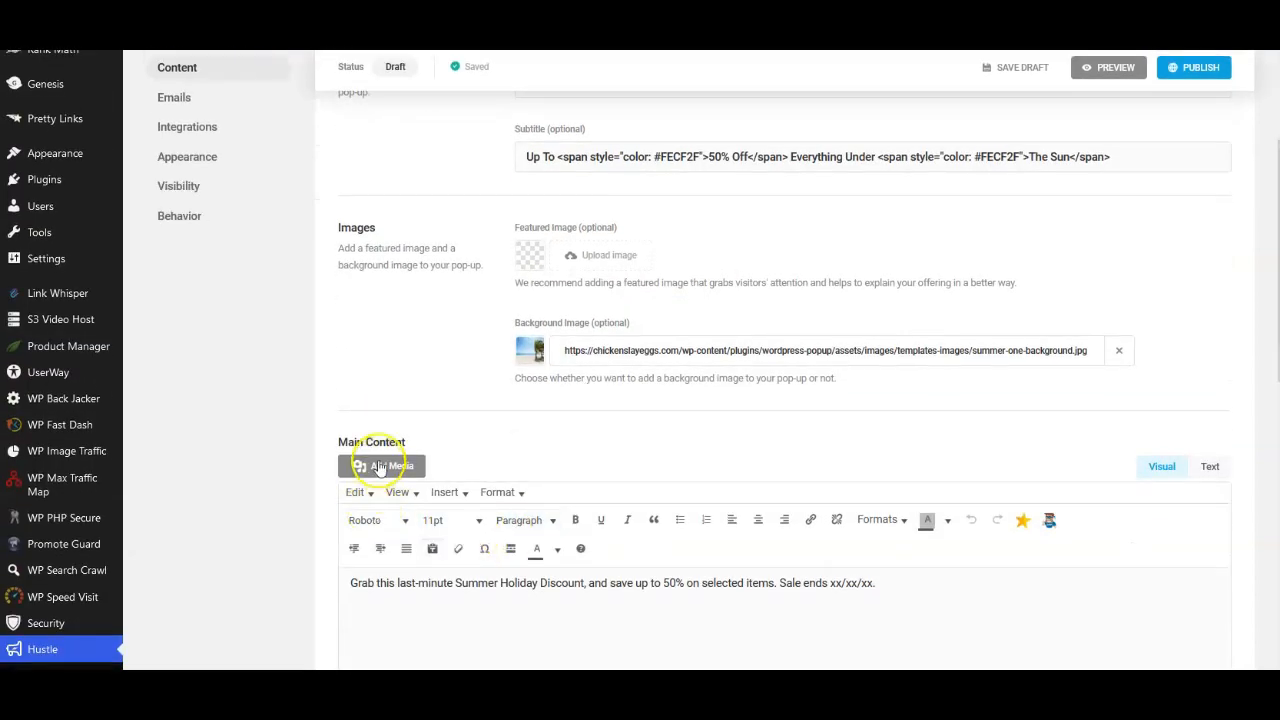
scroll(372, 468, down, 2)
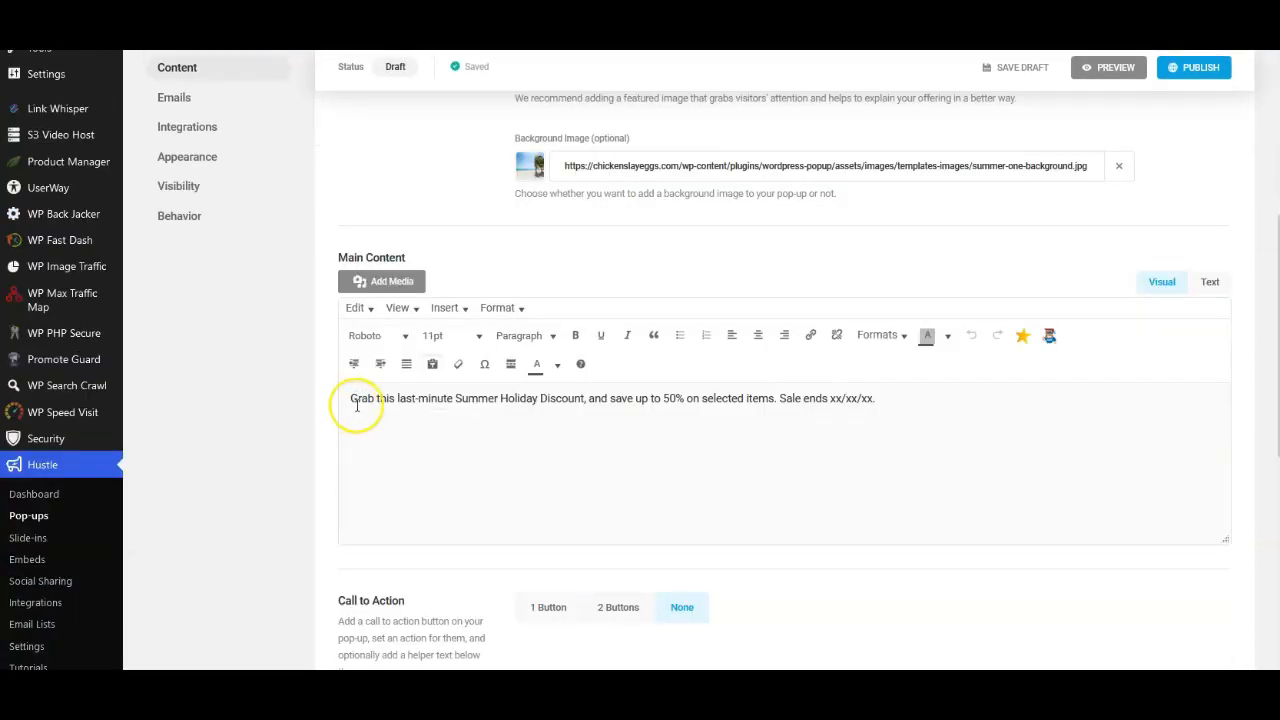
scroll(760, 452, down, 2)
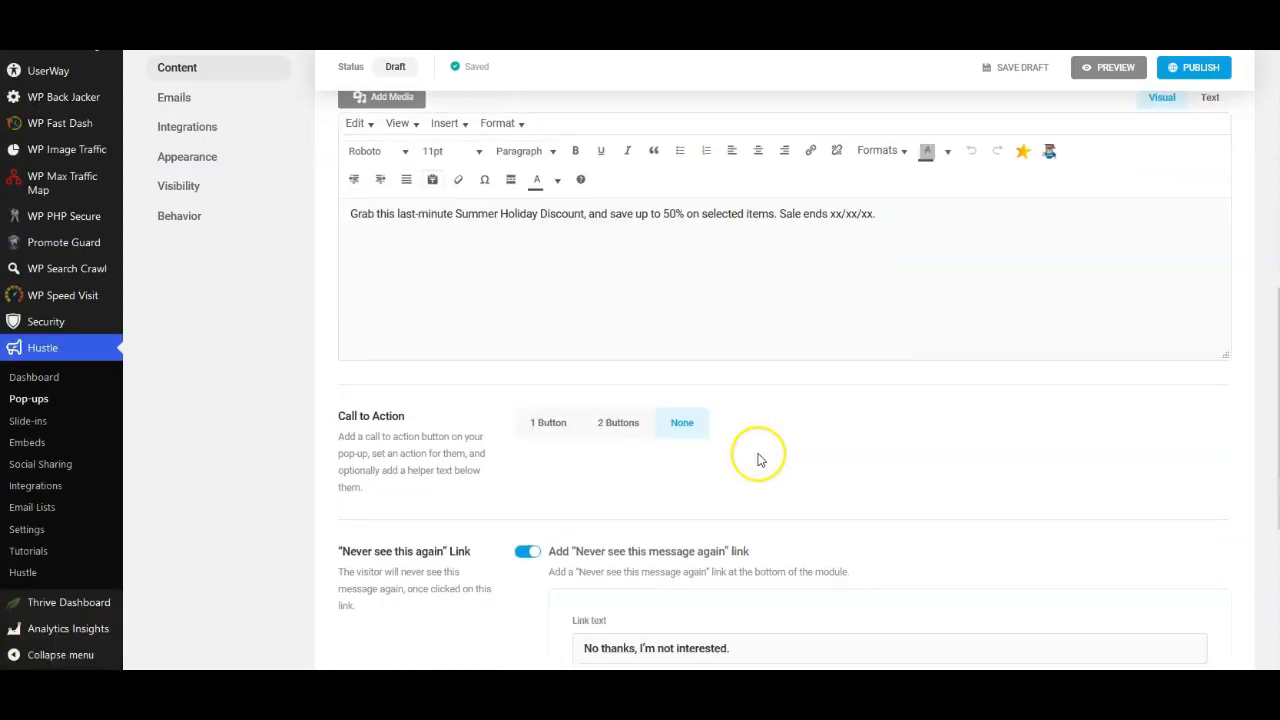
scroll(680, 482, down, 1)
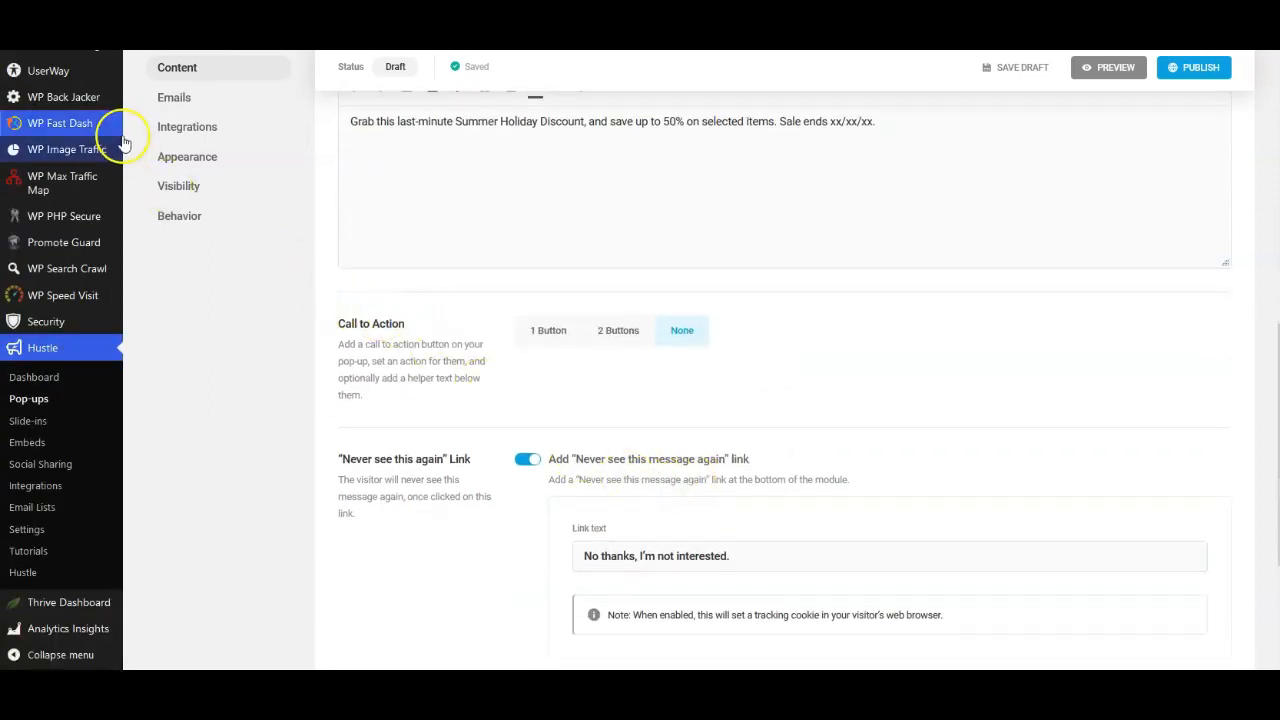
click(175, 189)
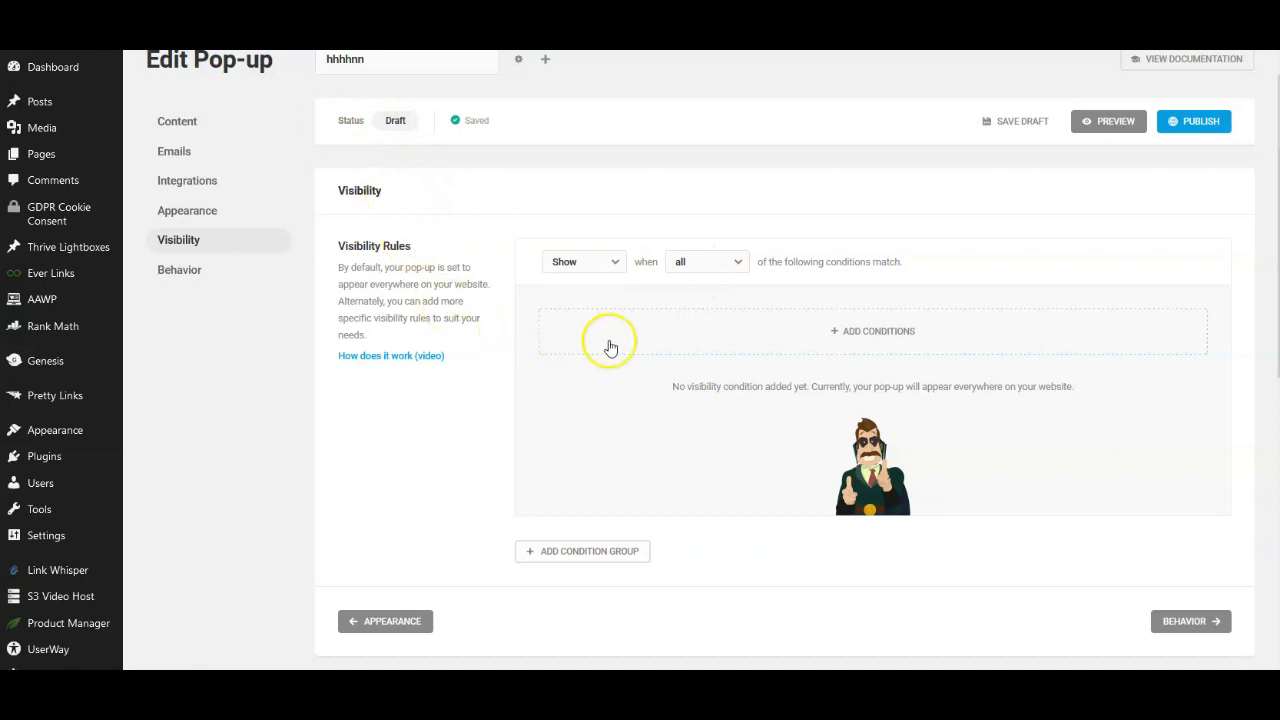
Check the pop-up's integration settings and browse the available third-party apps on Hustle's Integrations page
click(179, 184)
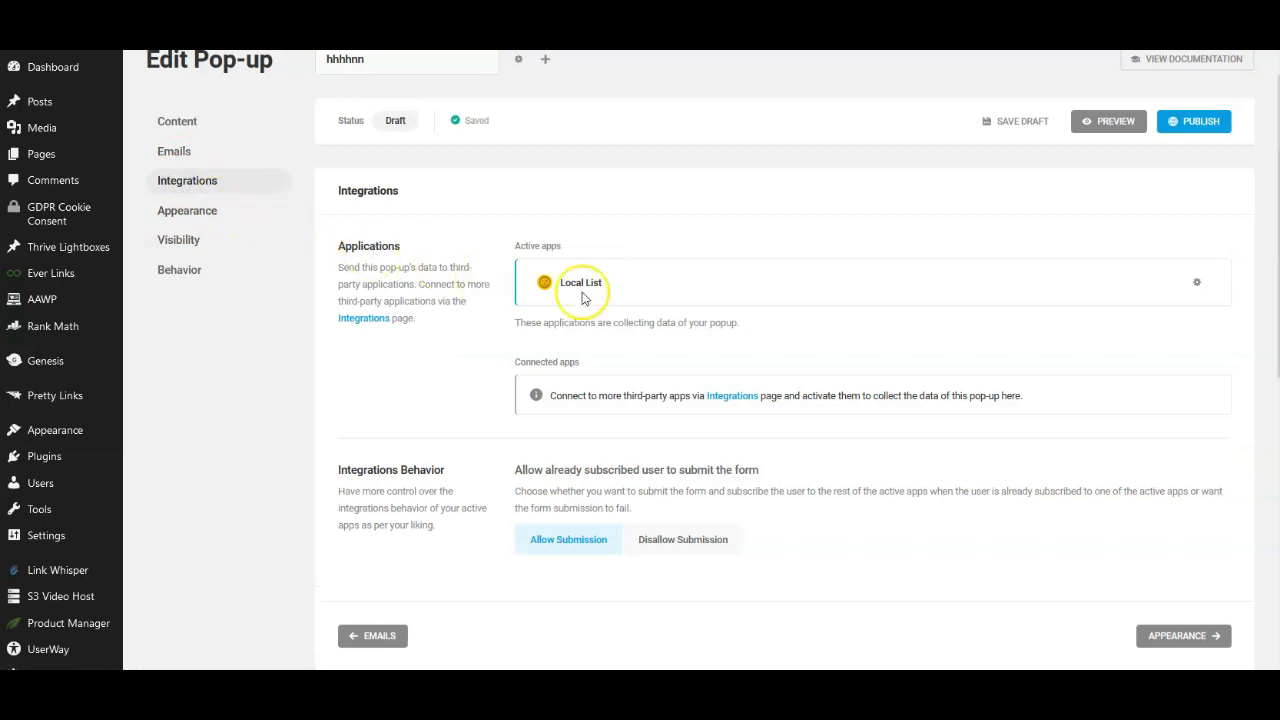
click(731, 398)
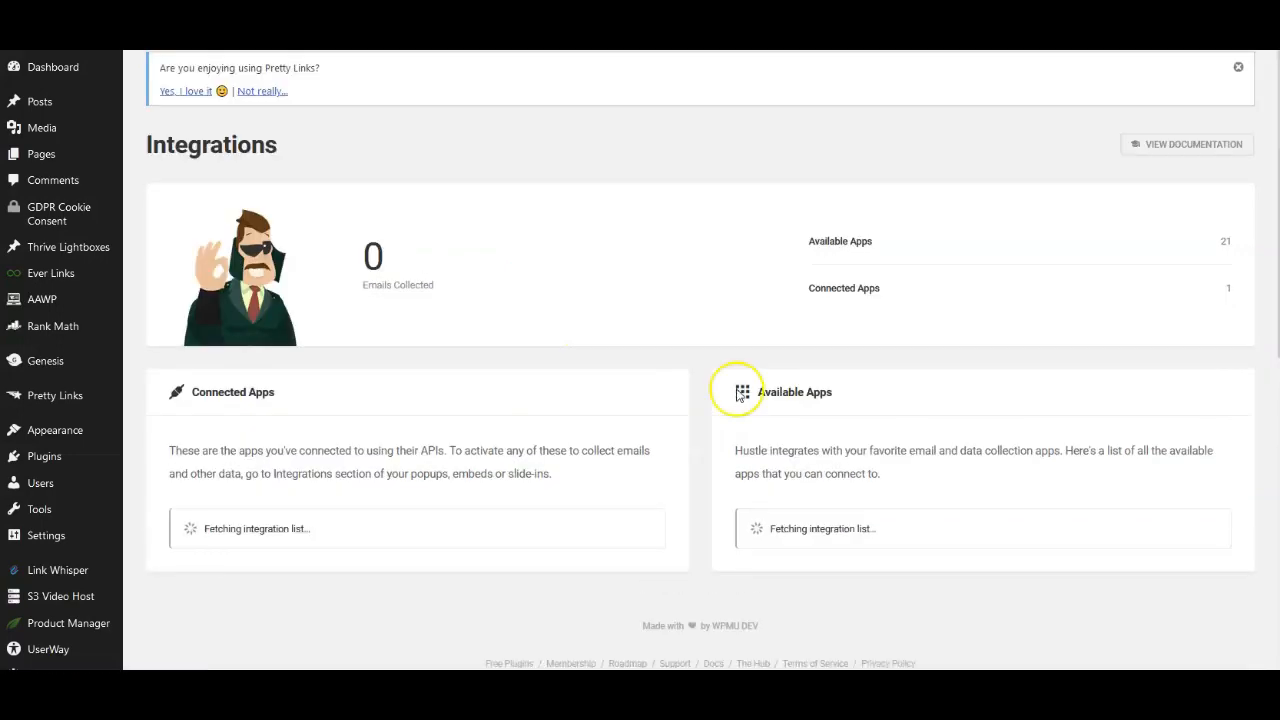
scroll(920, 432, down, 5)
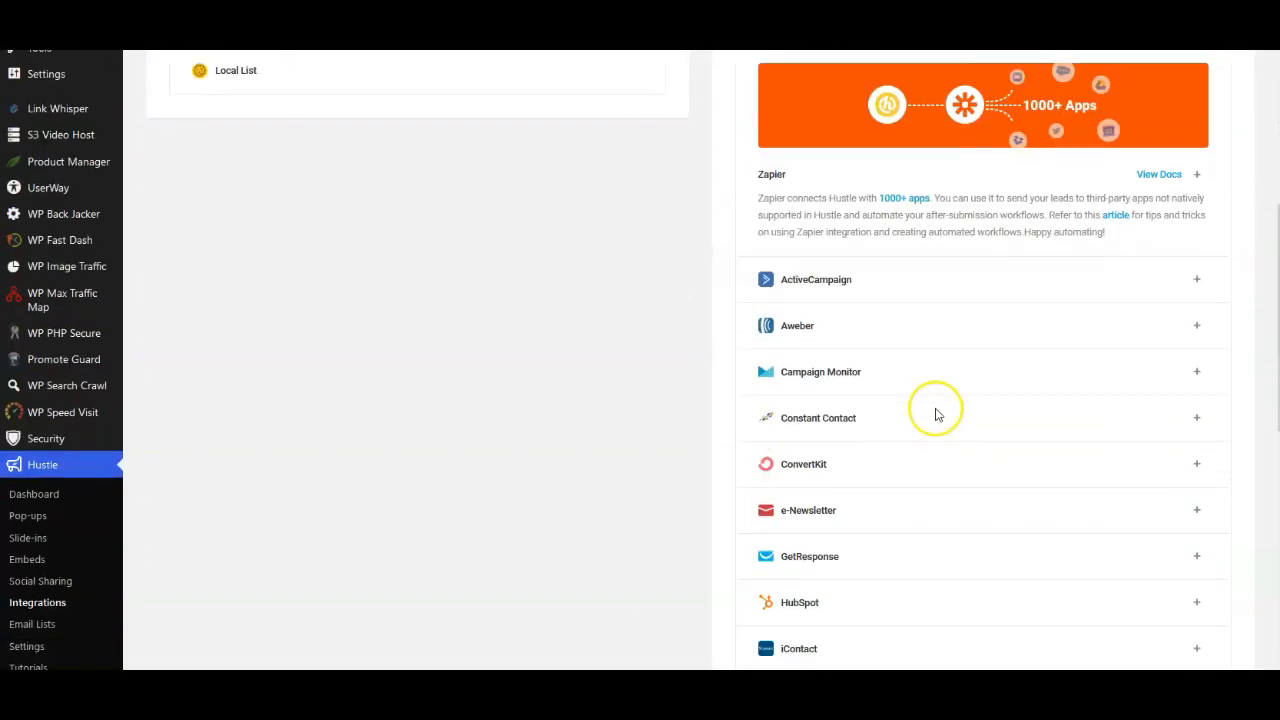
scroll(875, 484, down, 1)
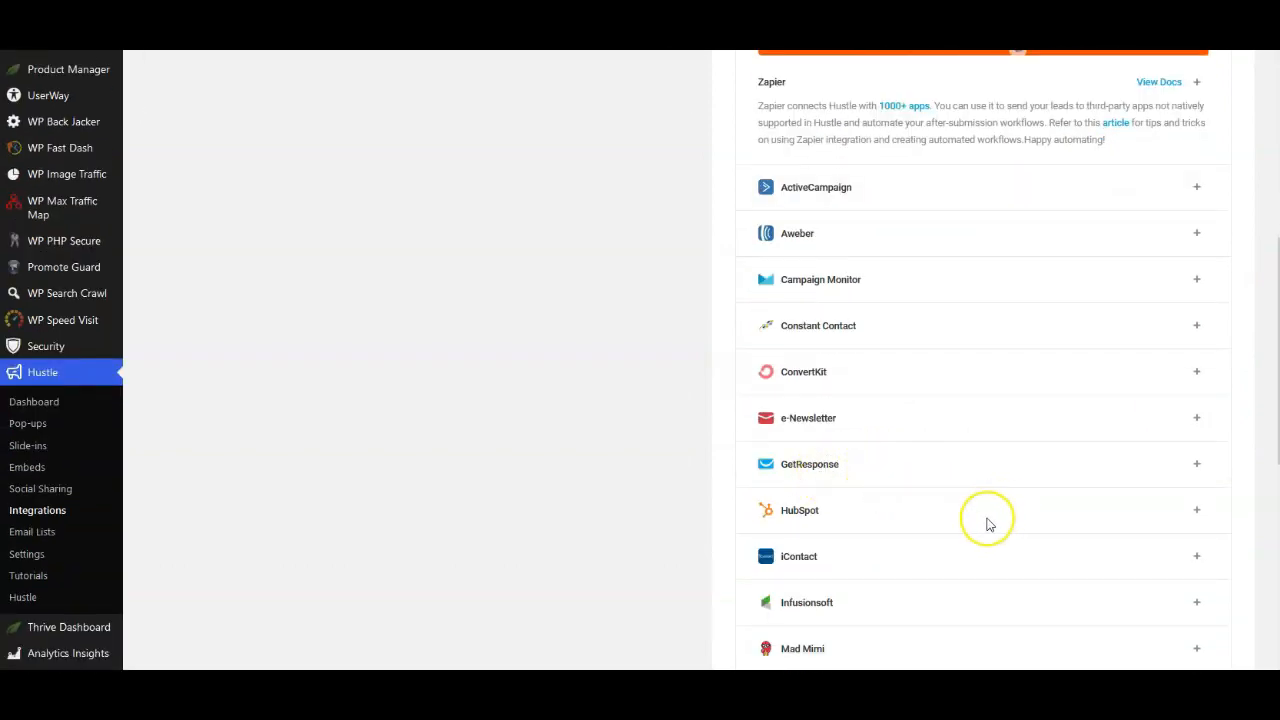
scroll(365, 264, up, 6)
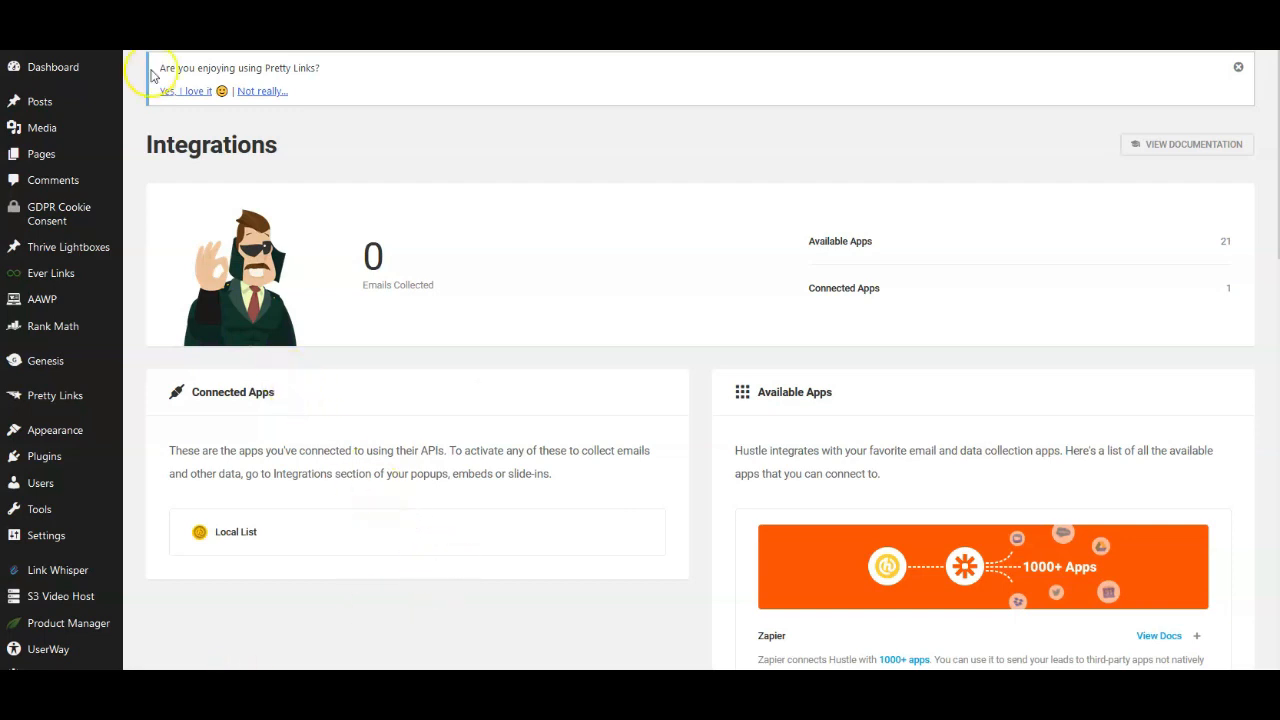
Switch to the vinyl site's Hustle dashboard and examine the options for the Newsletter Opt In pop-up
click(44, 95)
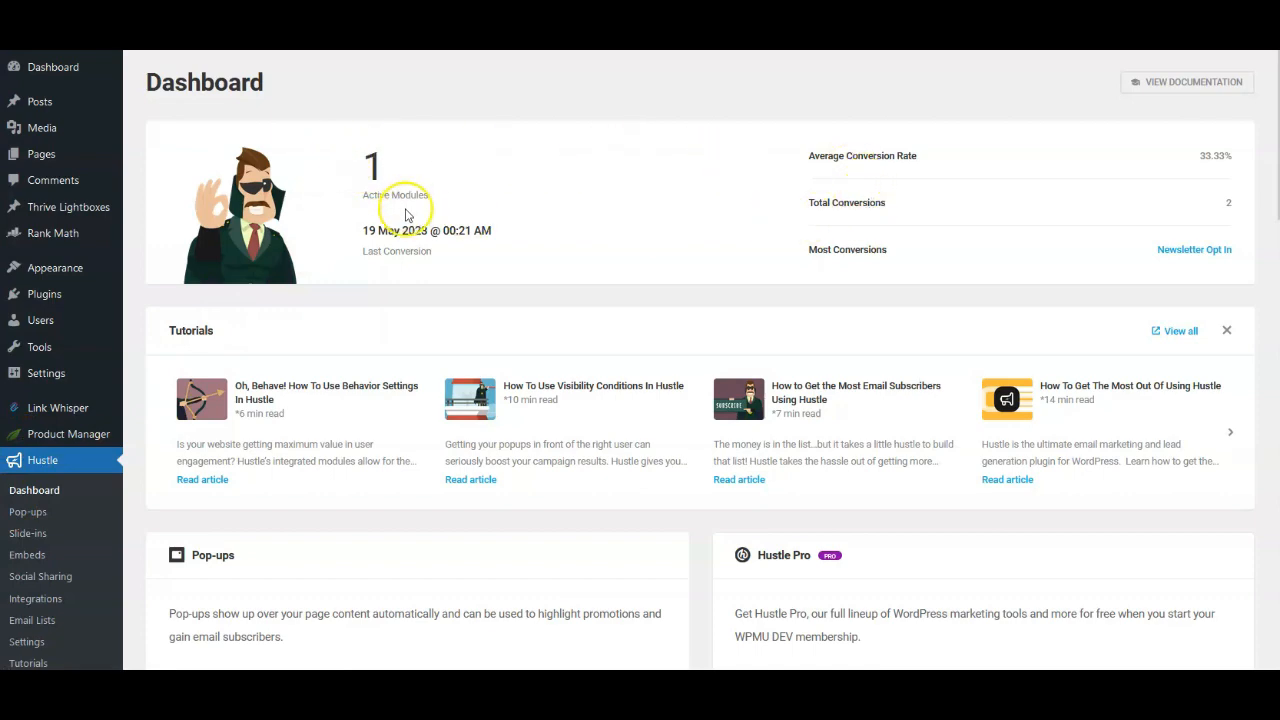
scroll(405, 215, down, 2)
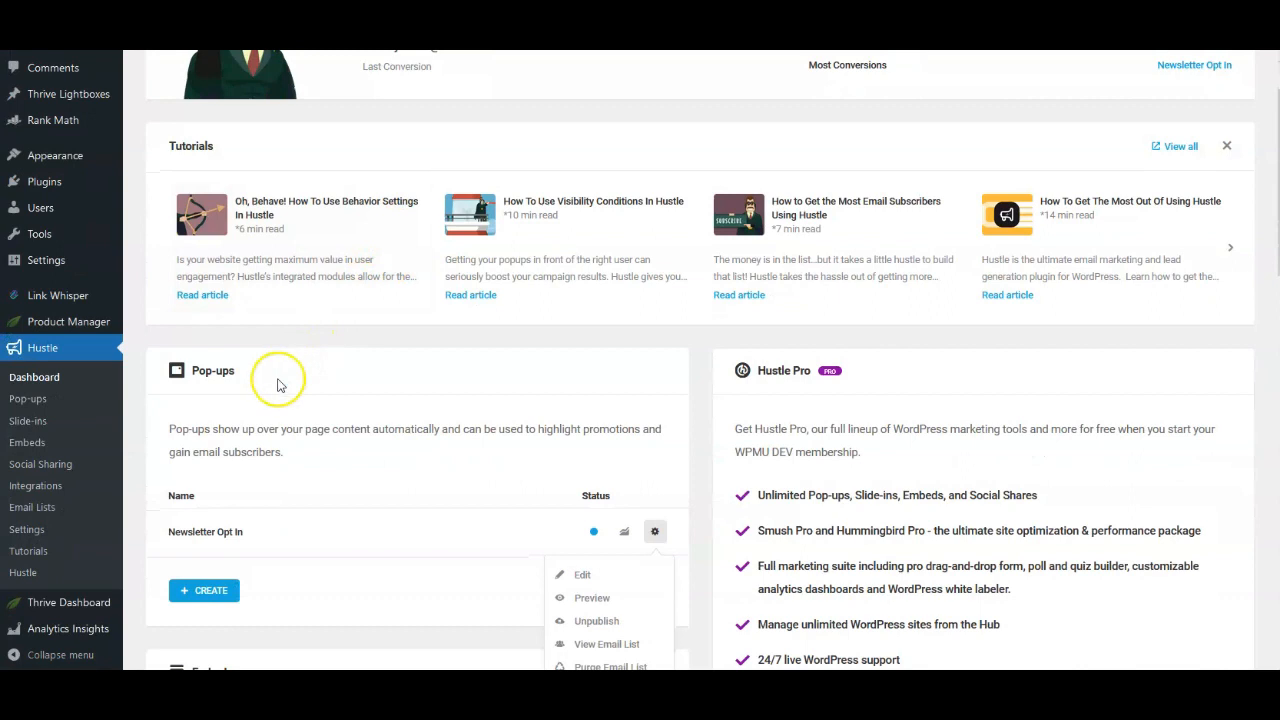
scroll(283, 385, down, 1)
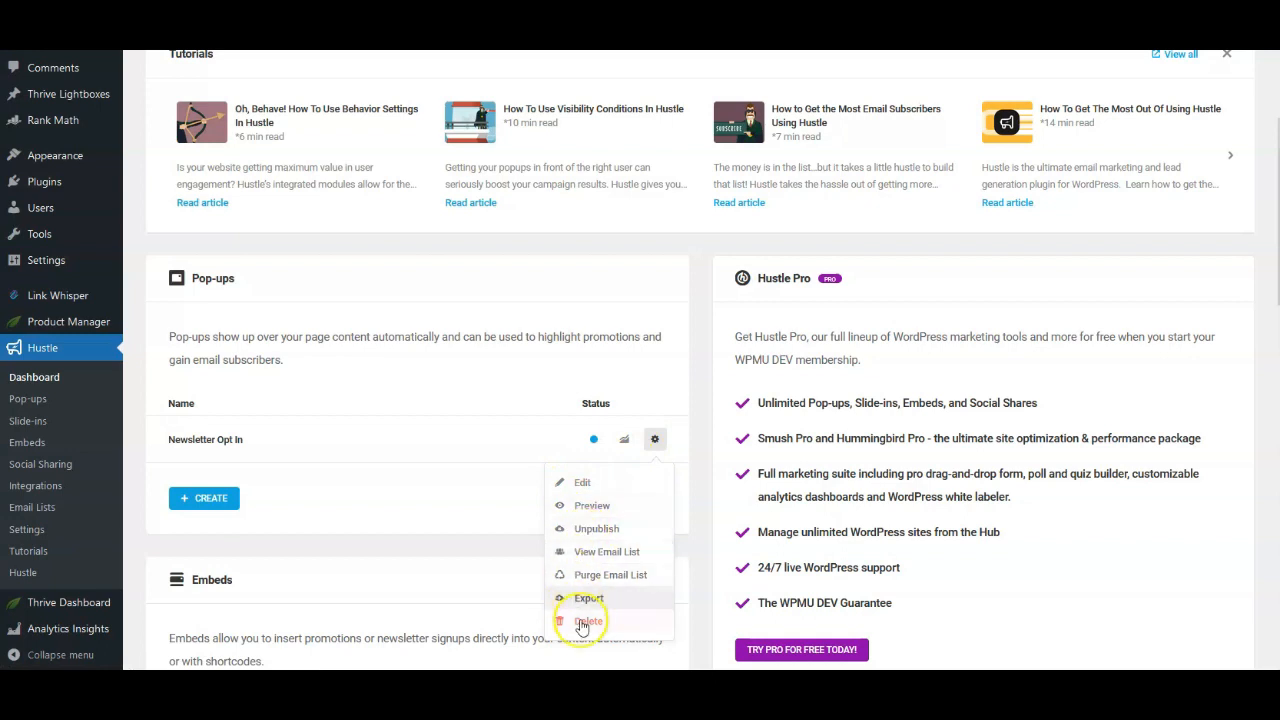
Open the Newsletter Opt In pop-up for editing and review its title, images, main content, call to action and "Never see this again" link
click(577, 484)
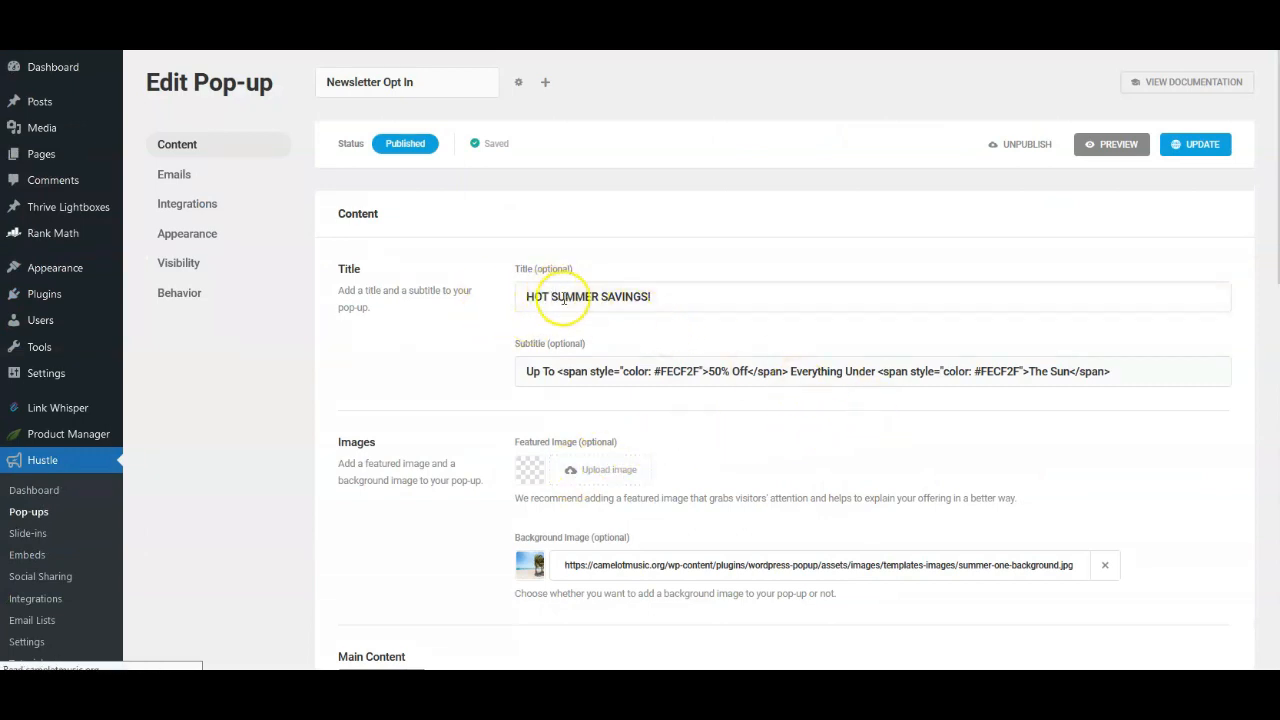
scroll(614, 490, down, 2)
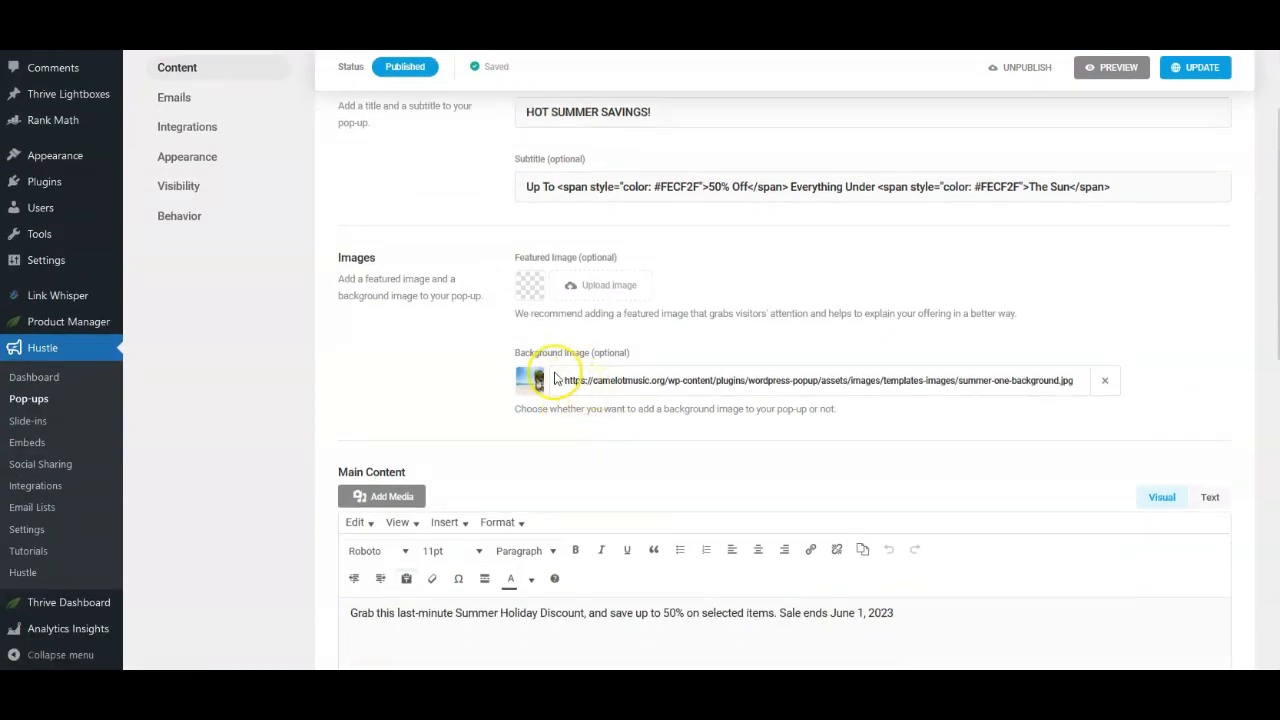
scroll(540, 395, down, 1)
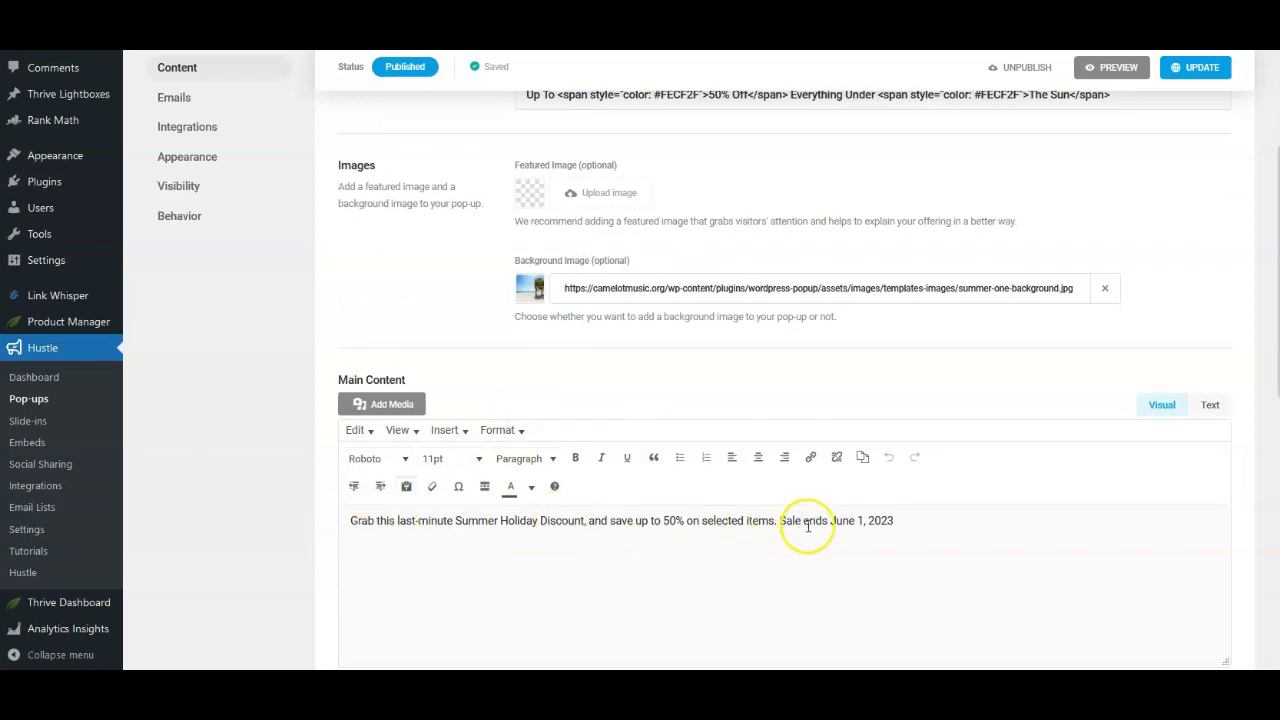
scroll(850, 505, down, 2)
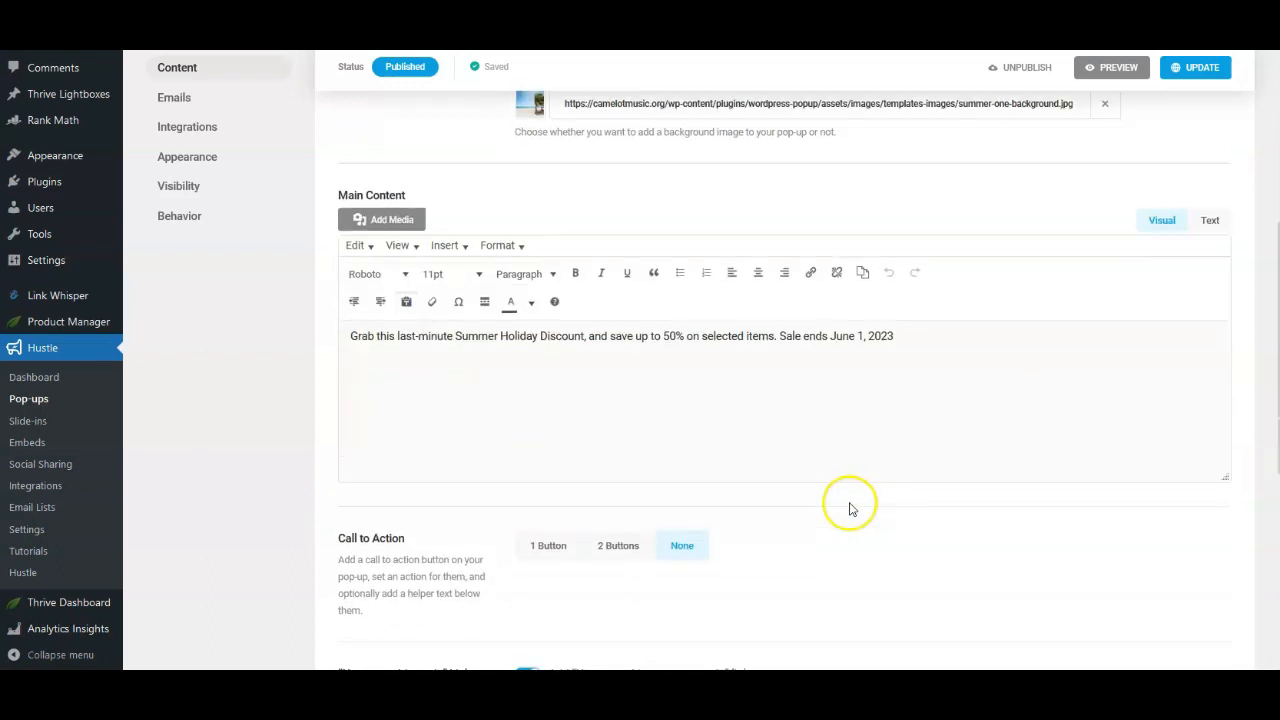
scroll(786, 508, down, 1)
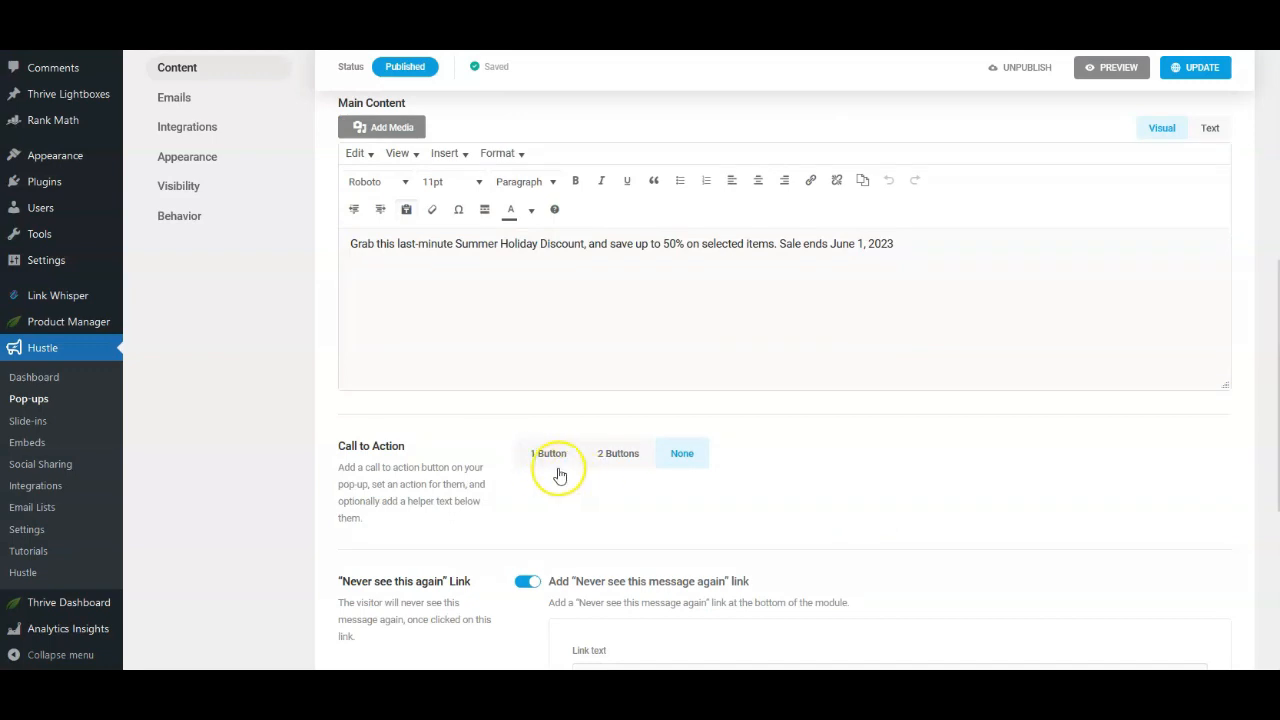
scroll(560, 523, down, 2)
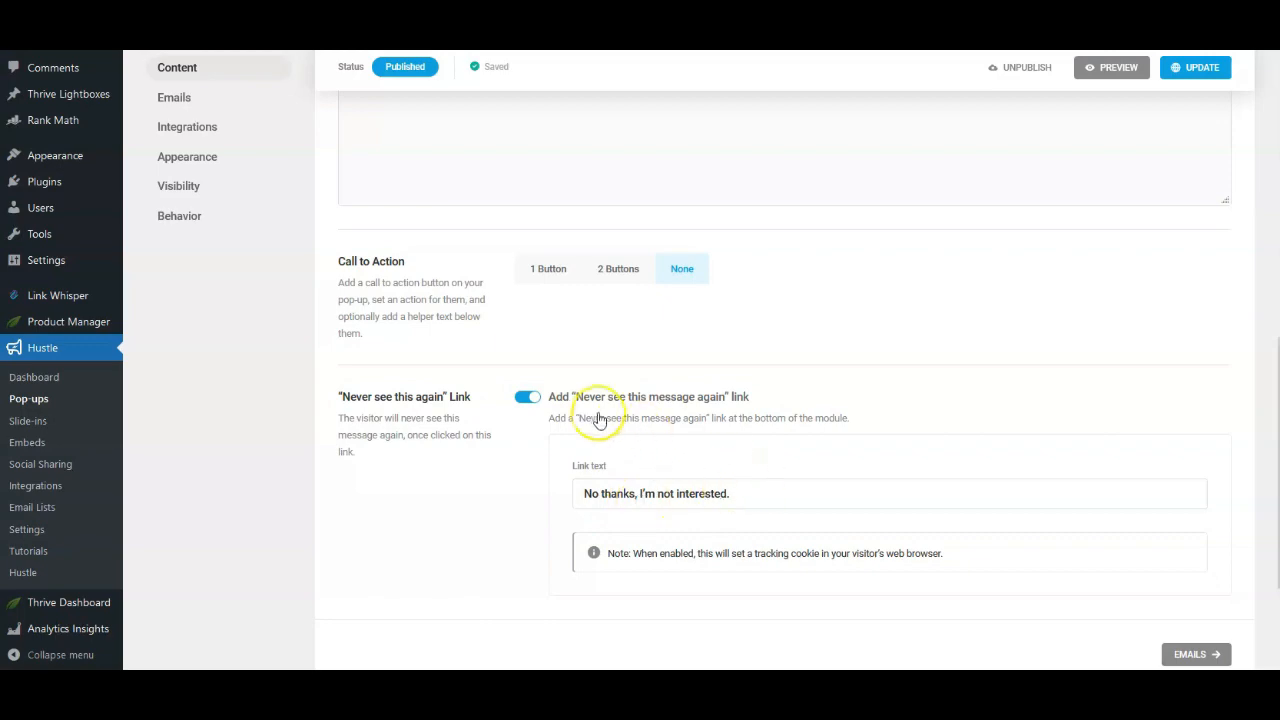
scroll(595, 425, down, 2)
scroll(370, 280, up, 4)
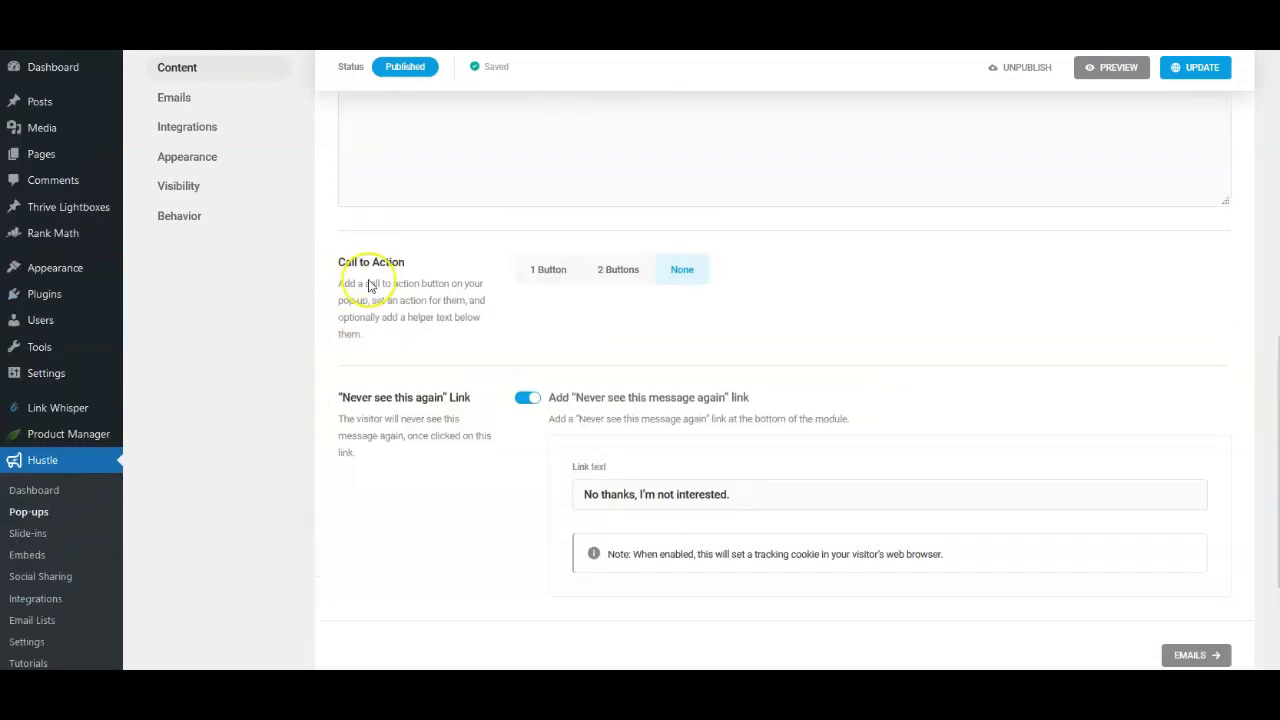
scroll(190, 160, up, 2)
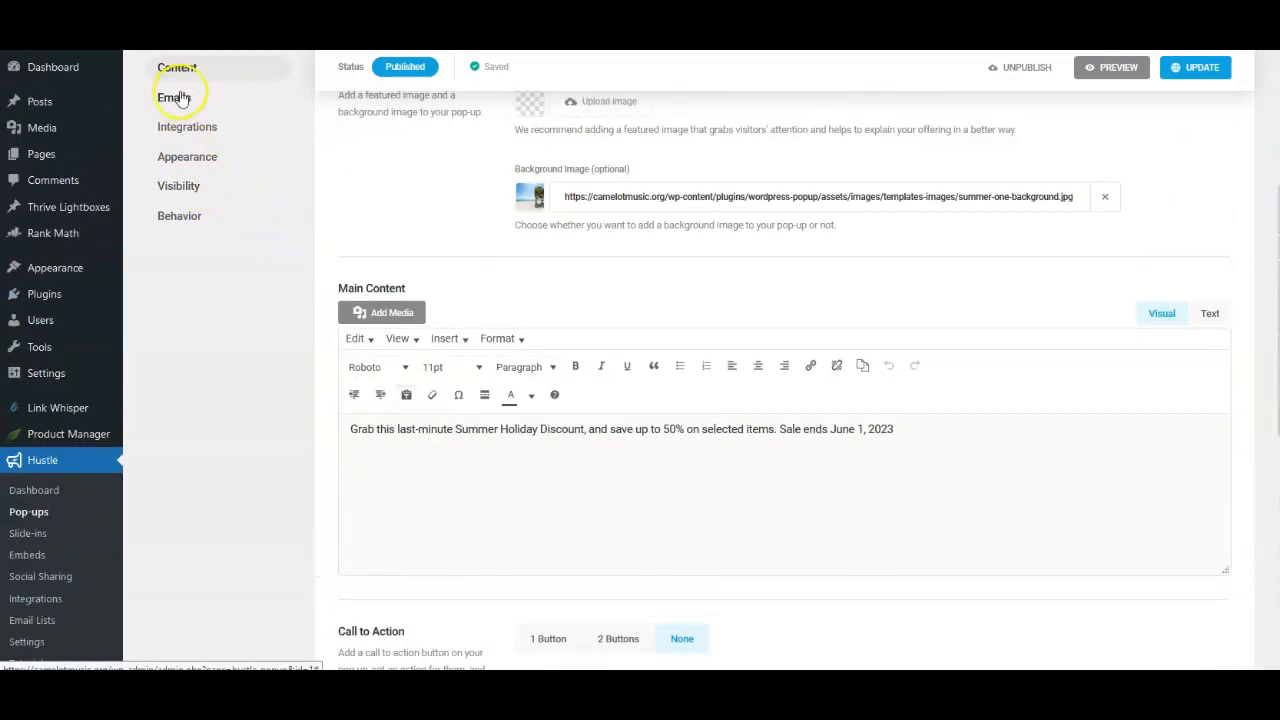
Check the Newsletter Opt In pop-up's email form fields and its integration settings
click(176, 99)
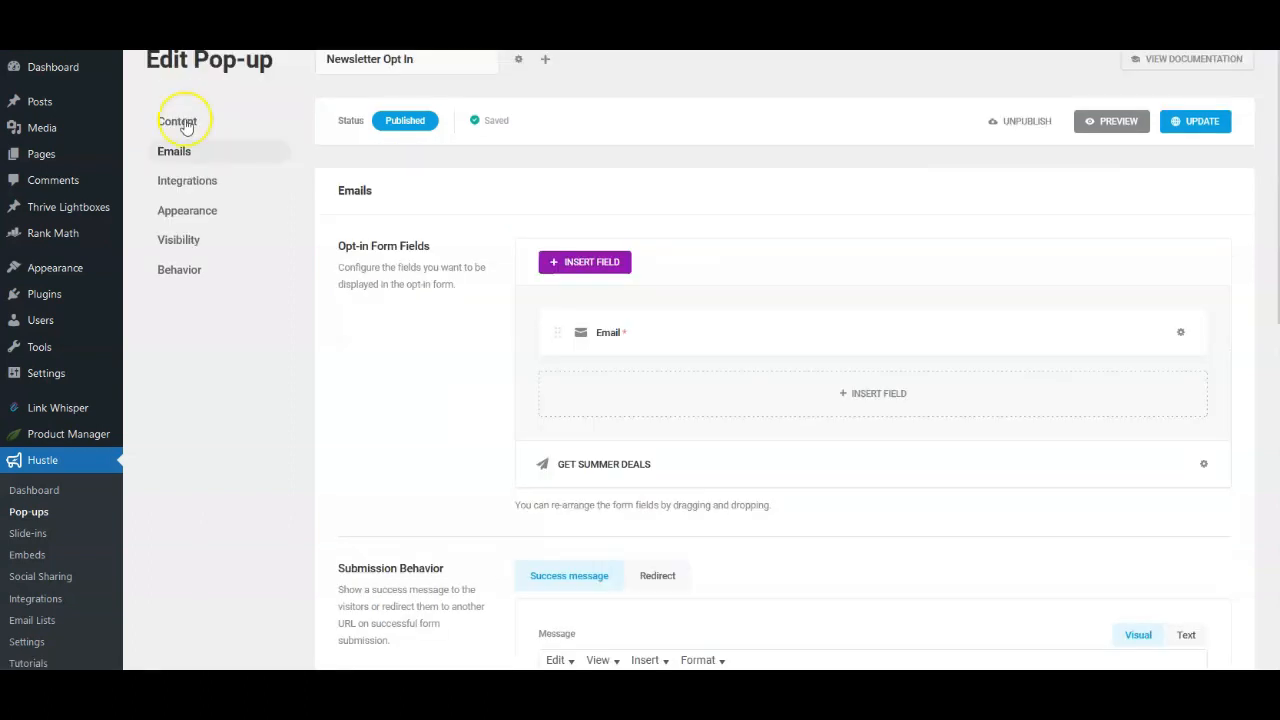
click(176, 187)
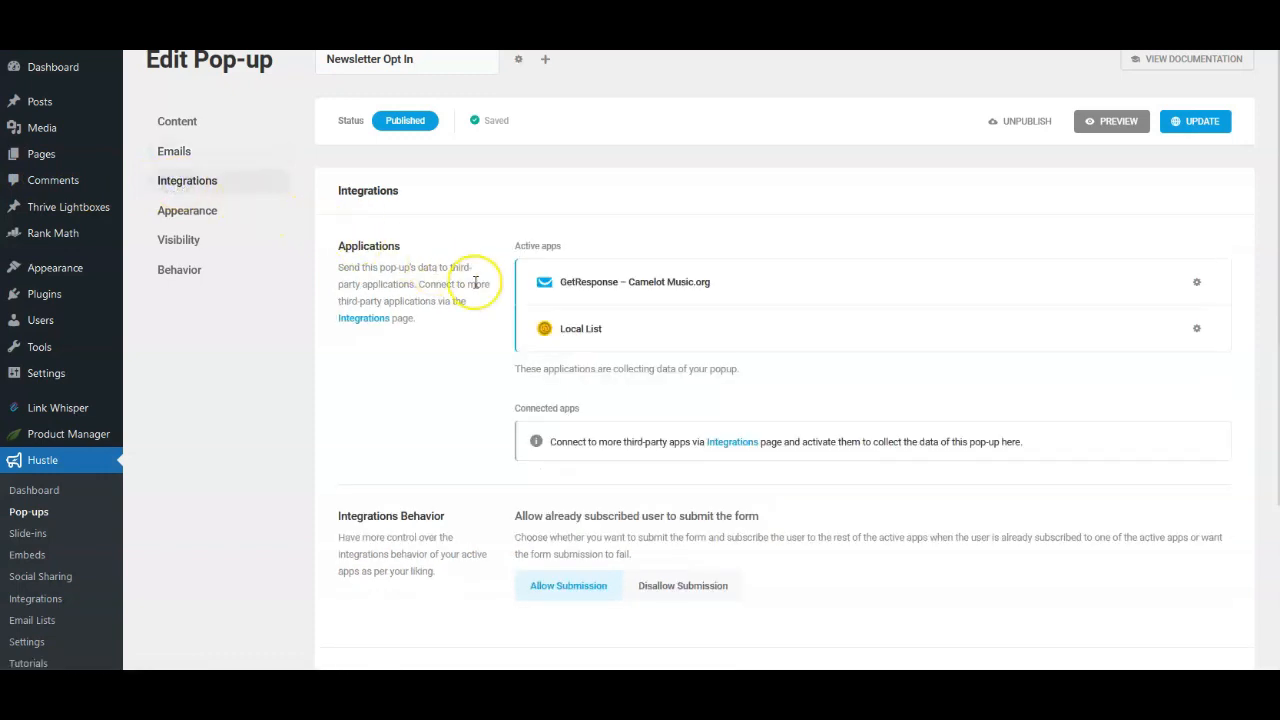
Examine the pop-up's appearance settings, expanding the Opt-in Form element to view its layout and field options
click(187, 210)
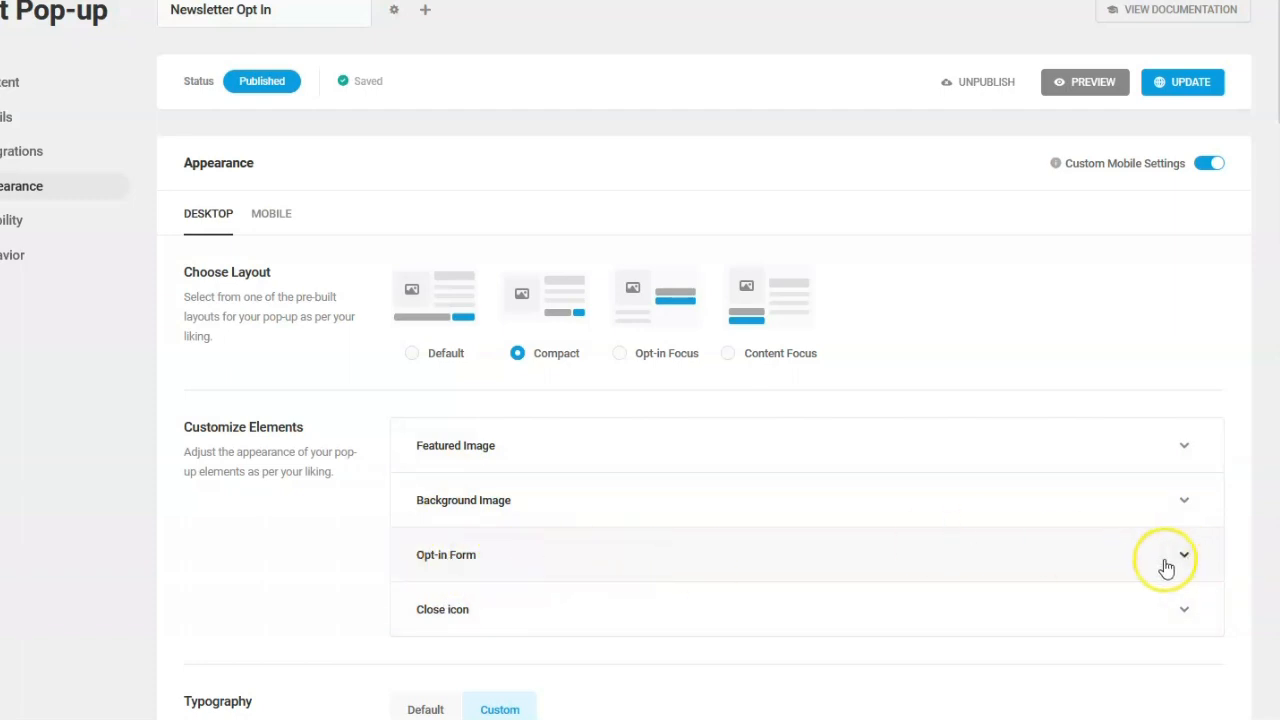
click(433, 565)
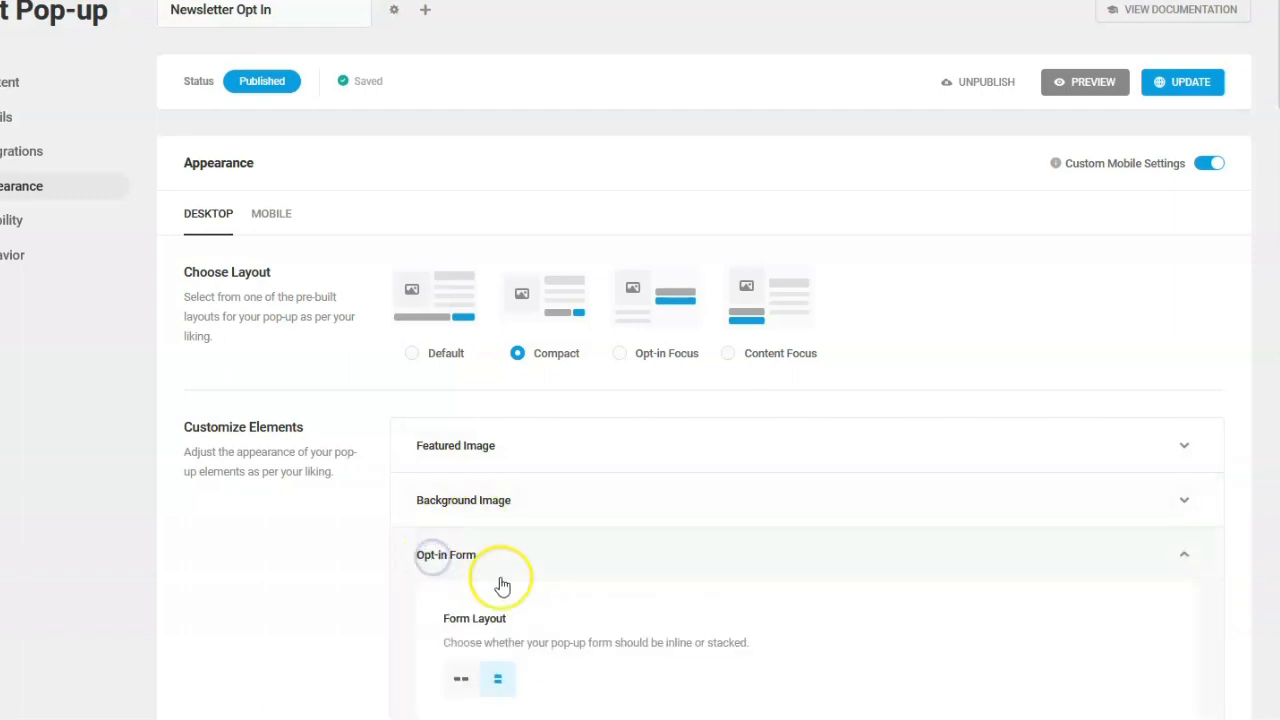
scroll(590, 565, down, 2)
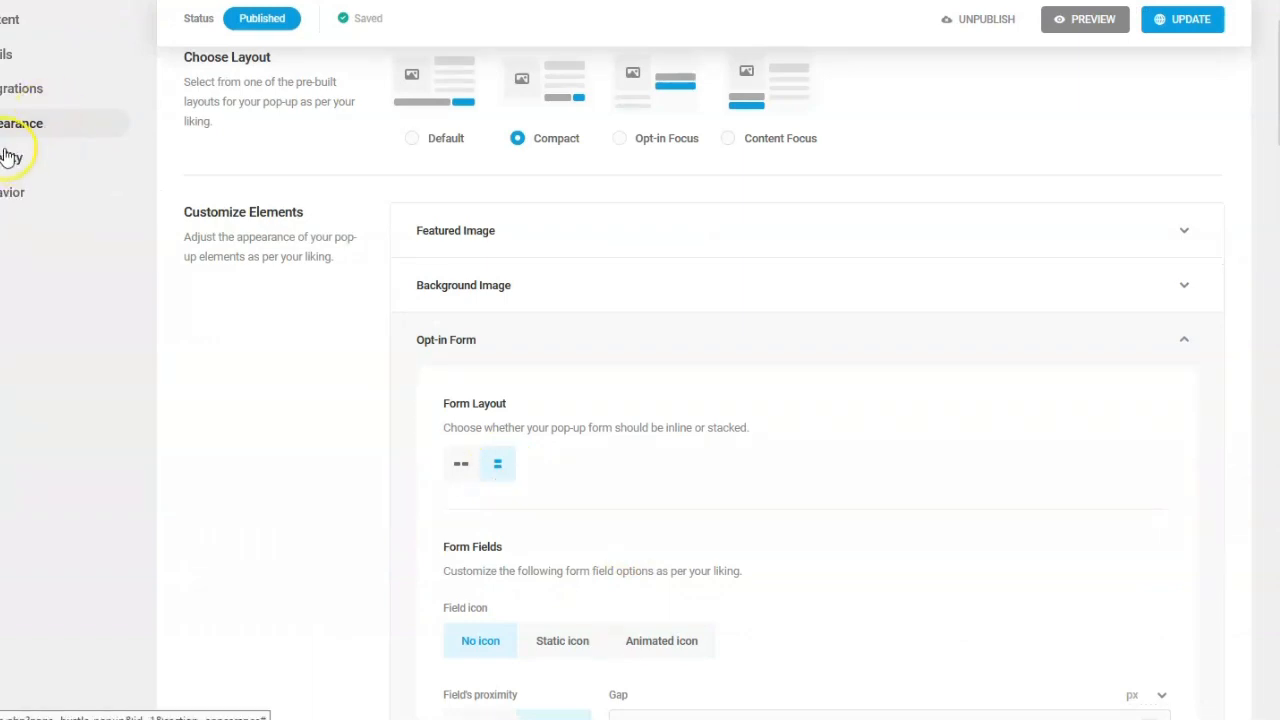
Review the pop-up's behavior settings, including its schedule and pop-up triggers
click(5, 194)
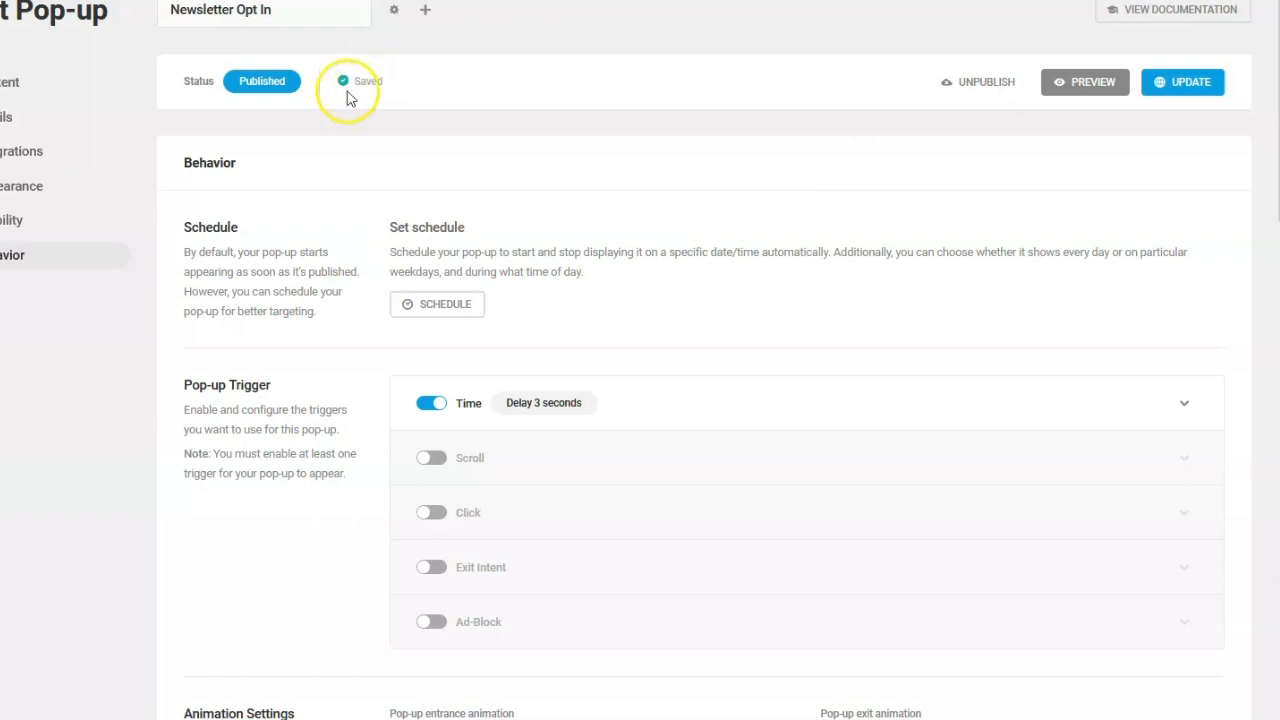
scroll(177, 129, up, 1)
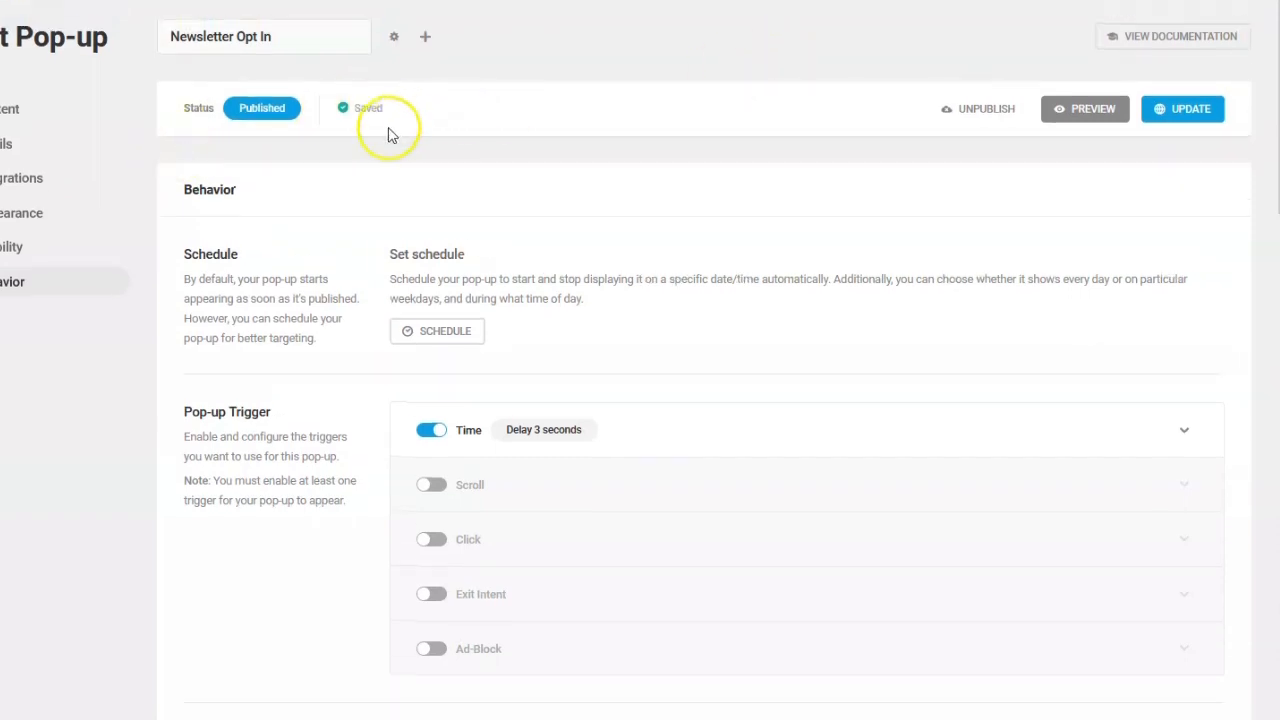